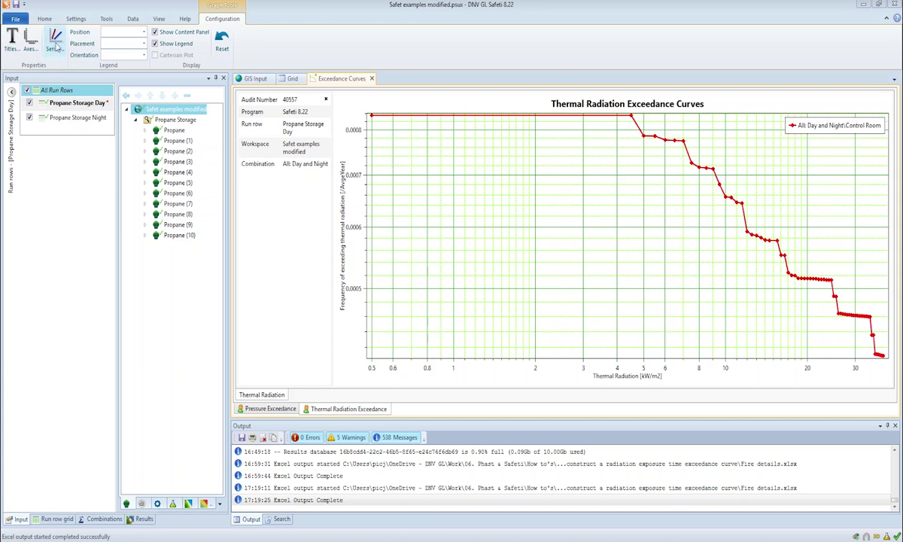
Generate the individual risk Fire Details report for the All: Day and Night combination and export it to Excel.
click(45, 19)
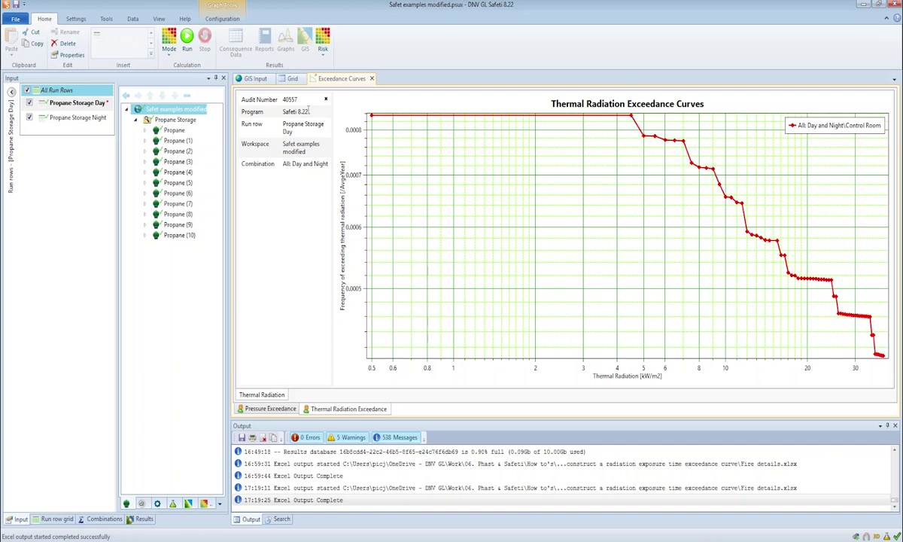
click(323, 47)
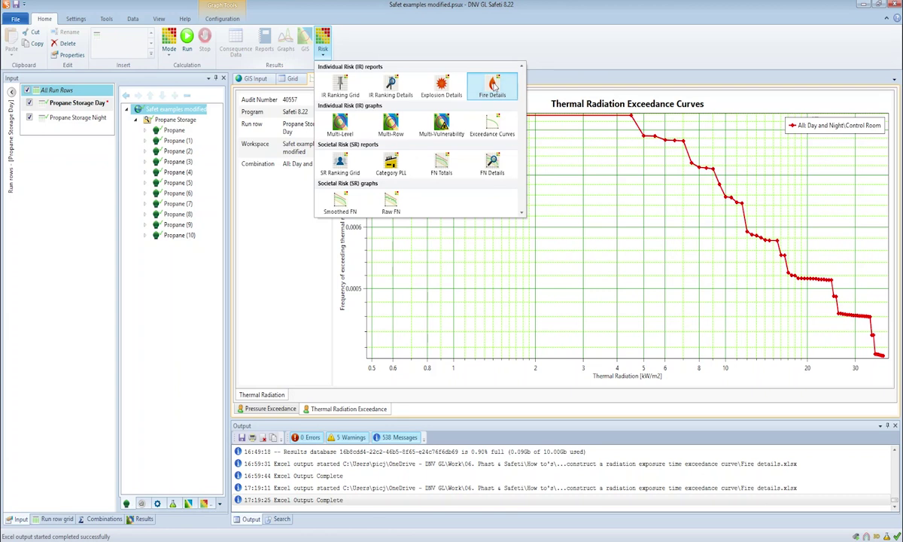
click(489, 86)
drag(391, 261, 481, 263)
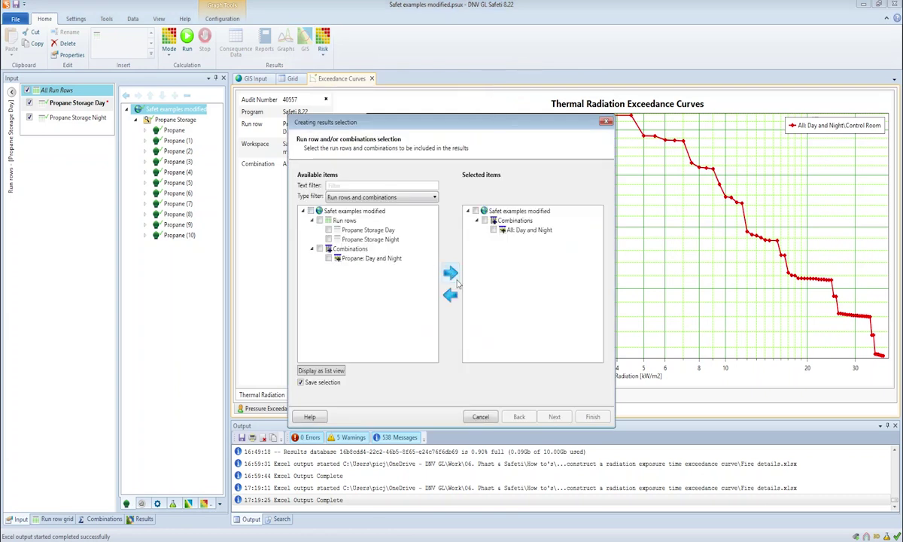
click(591, 416)
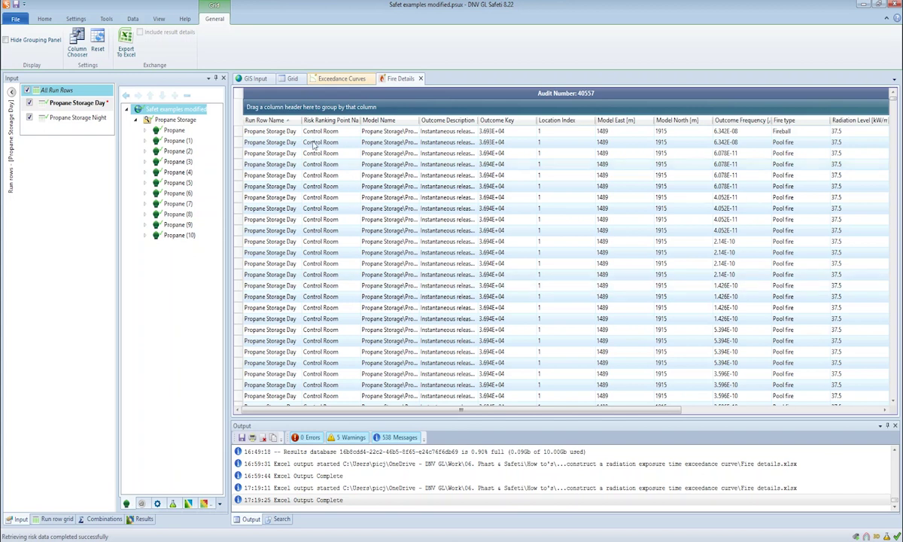
click(125, 49)
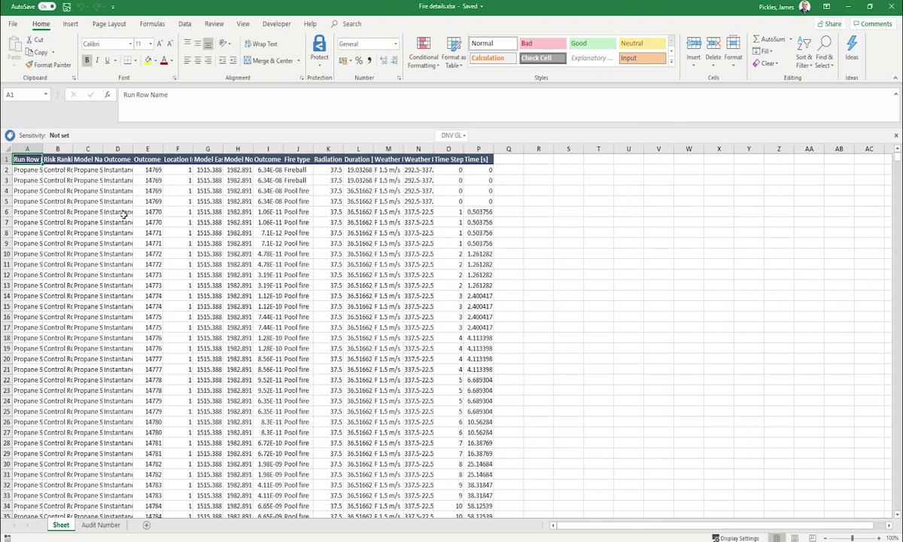
Widen the Risk Ranking Point Name, Model Name, Outcome Frequency, Radiation Level and Duration columns in the exported sheet.
double_click(72, 148)
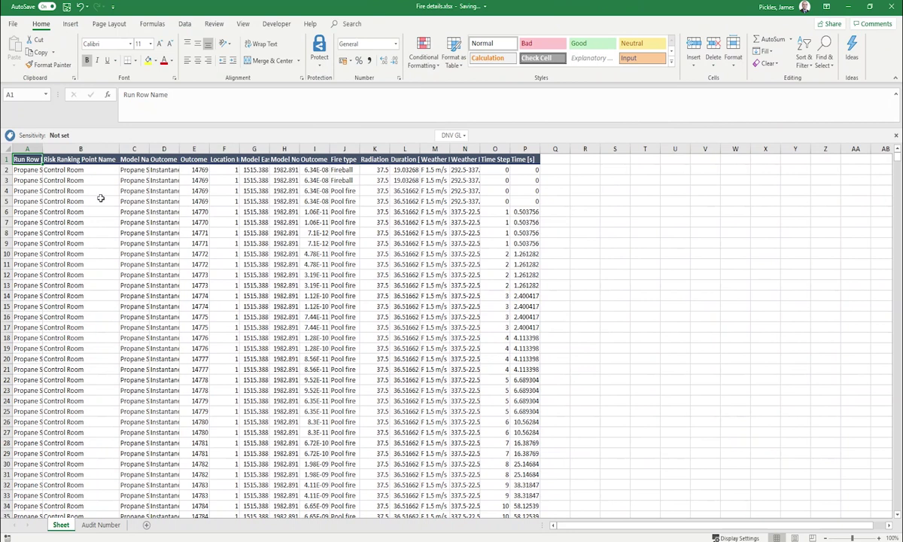
mouse_move(150, 145)
mouse_down()
mouse_move(256, 147)
mouse_move(154, 147)
mouse_up()
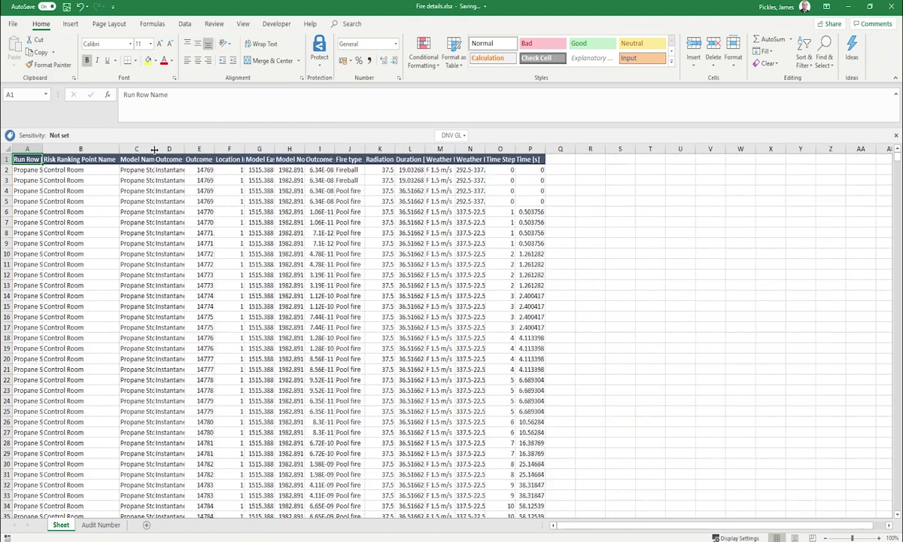
double_click(334, 148)
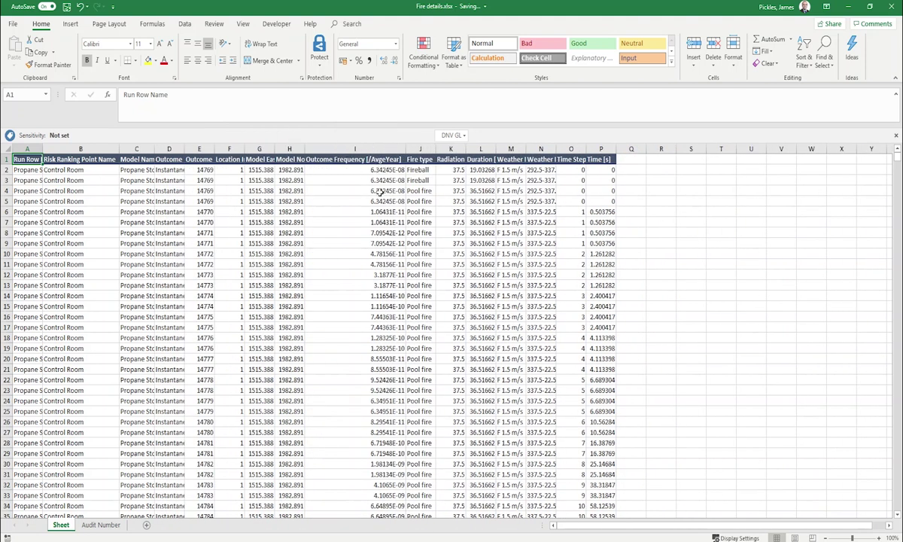
double_click(465, 148)
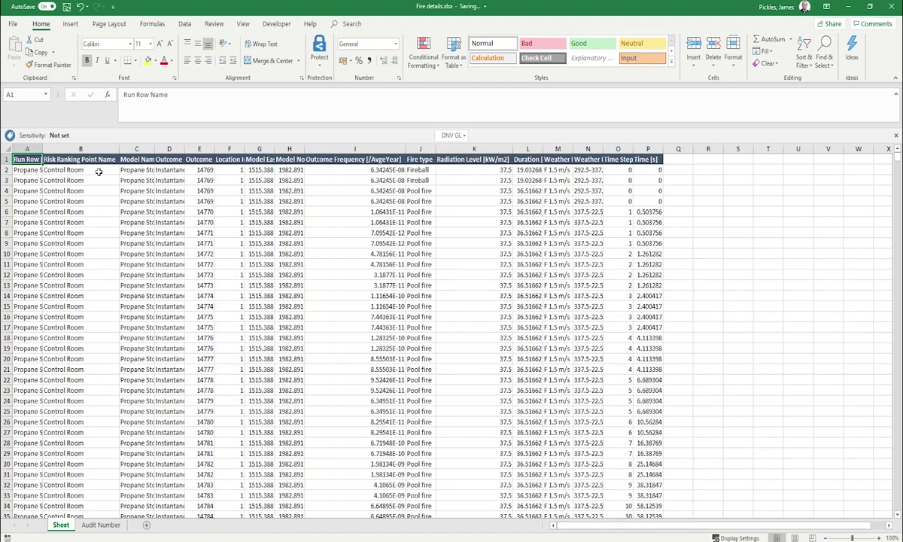
double_click(543, 148)
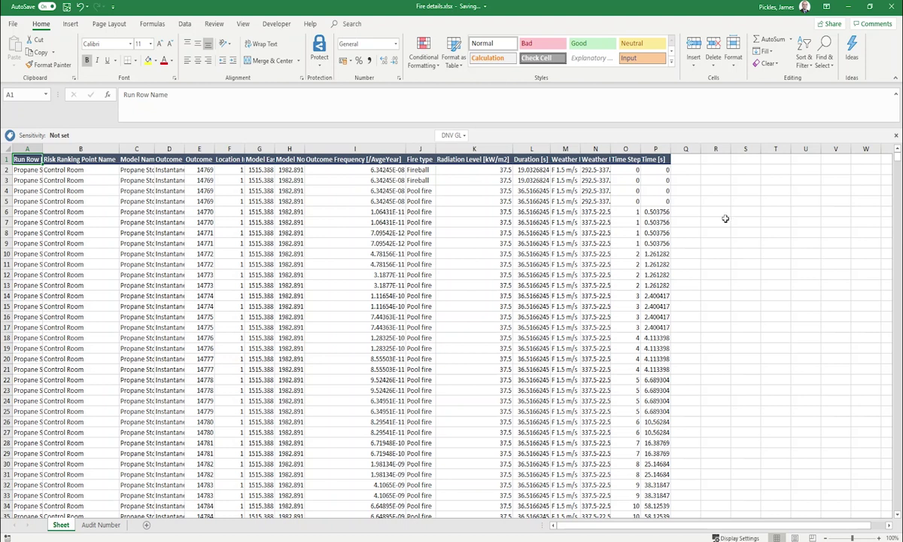
Enter the radiation level 37.5 in cell S4 with the unit KW/m2 in T4.
click(743, 190)
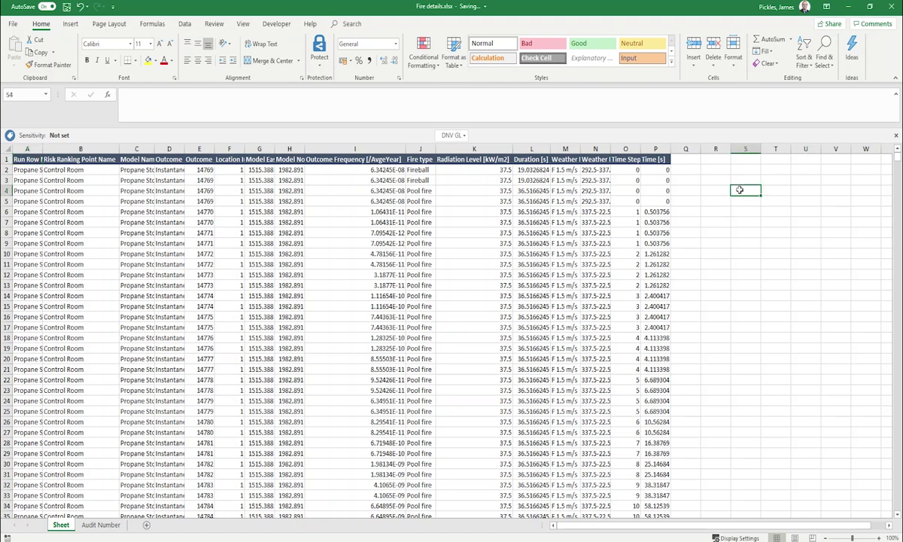
text(37.5)
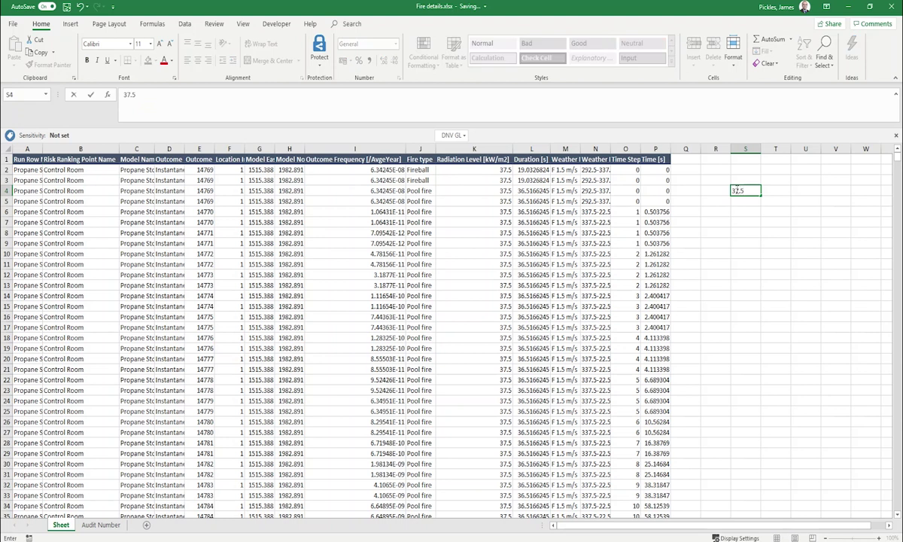
key(Tab)
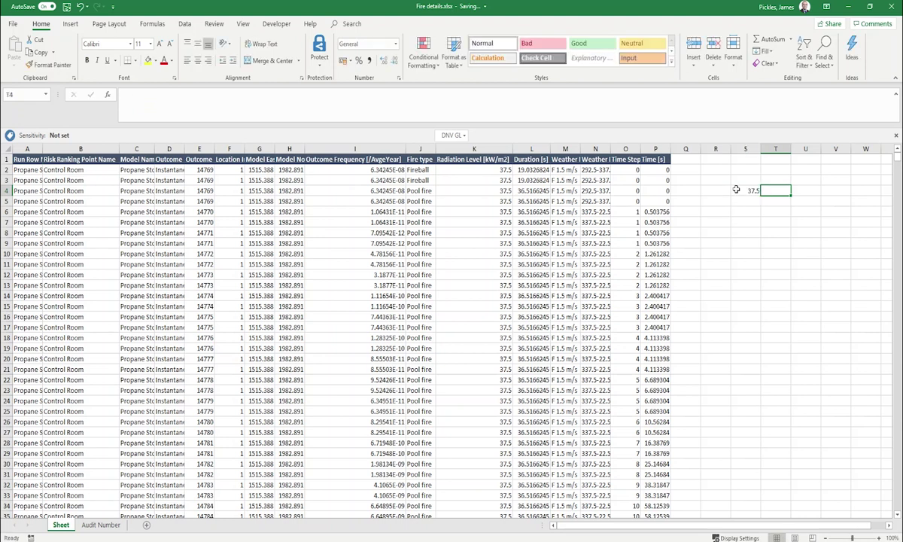
text(KW/m2)
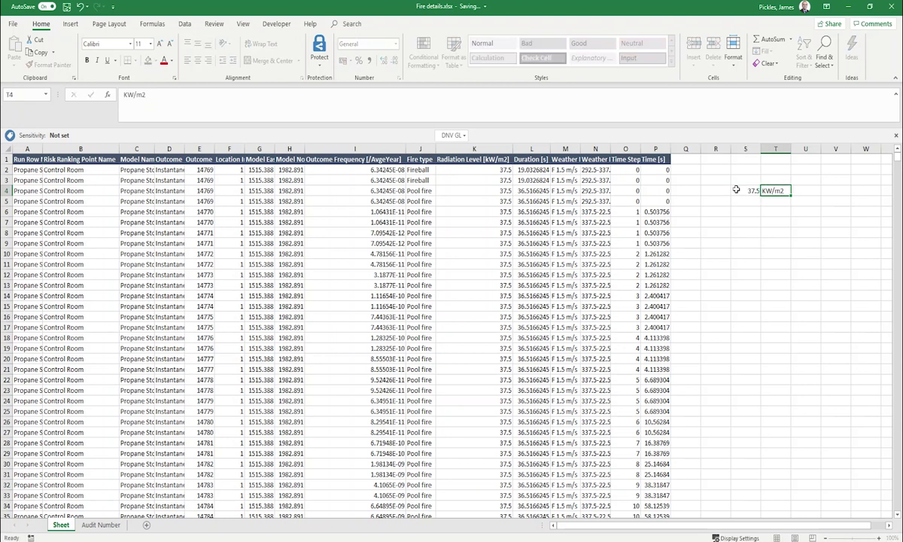
key(Return)
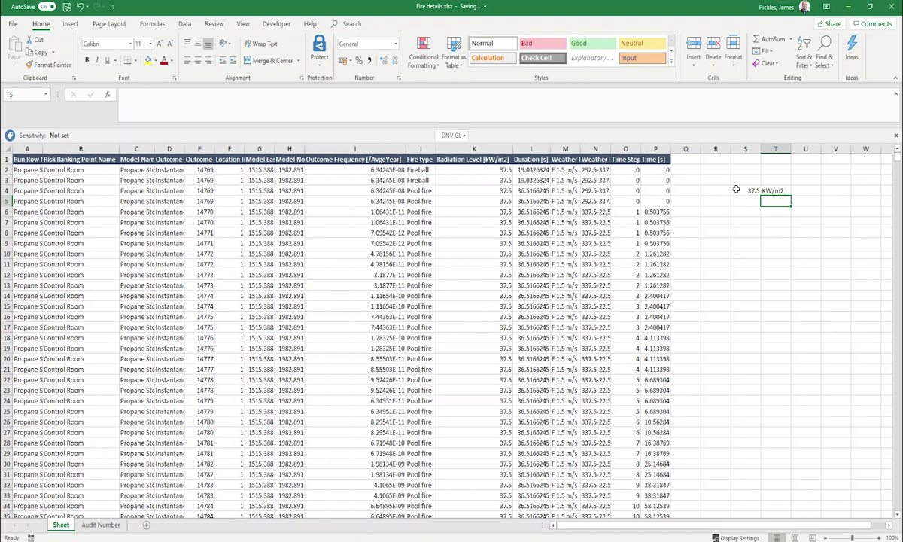
Label the side table with the location name Control Room in cell S2.
key(Left)
key(Up)
key(Up)
key(Up)
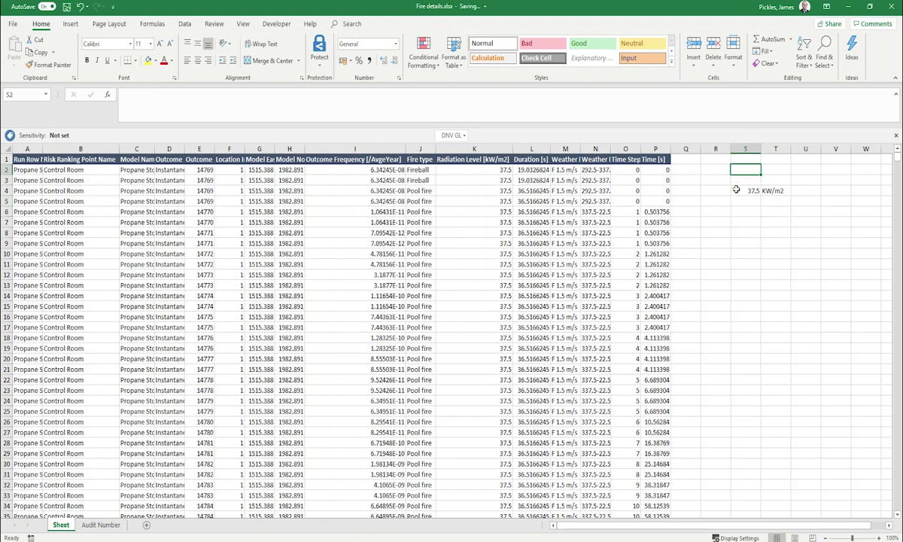
text(Control)
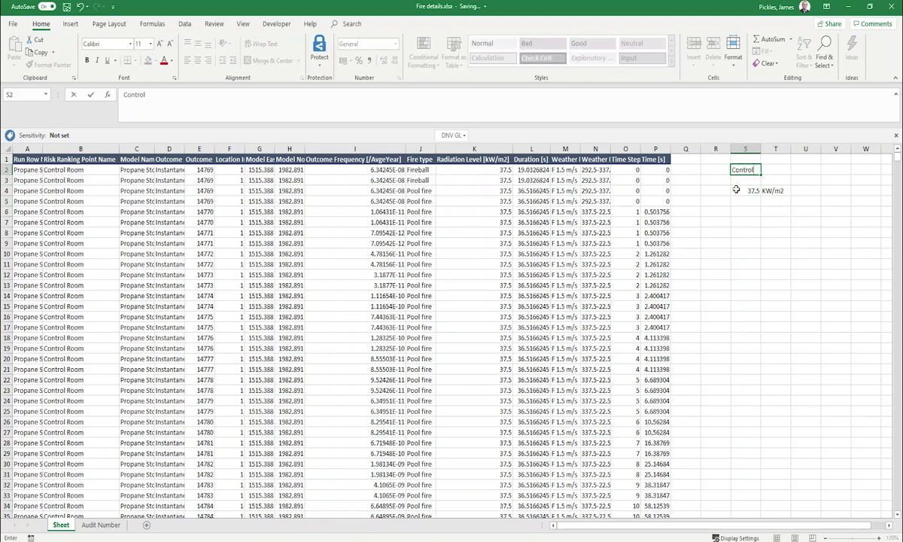
text( Room)
key(Return)
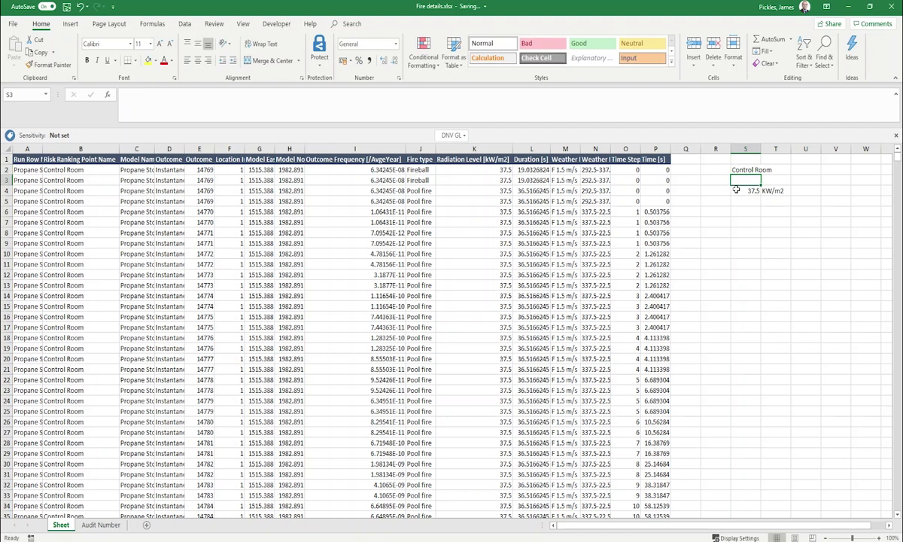
Enter the column heading "Exposure time (s)" in cell S7.
key(Down)
key(Down)
key(Down)
key(Down)
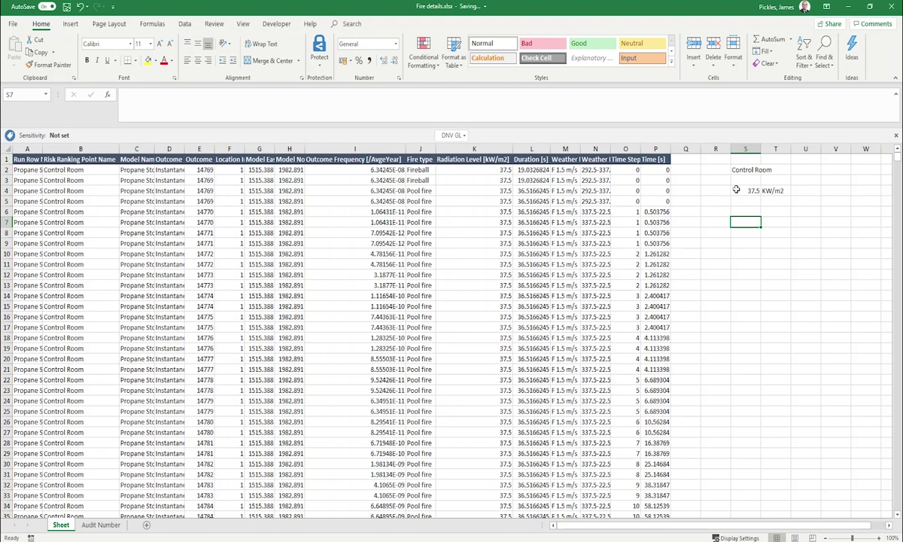
text(Exposure)
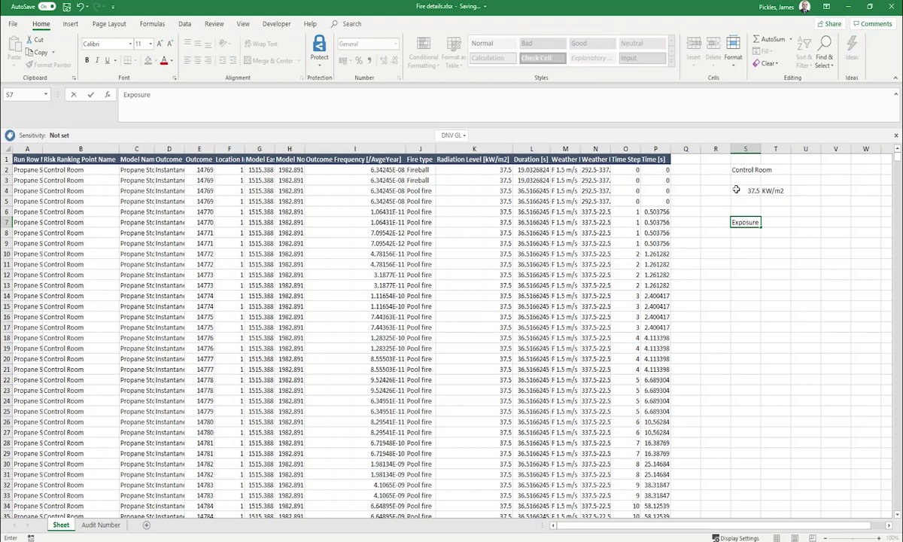
text( time (s))
key(Return)
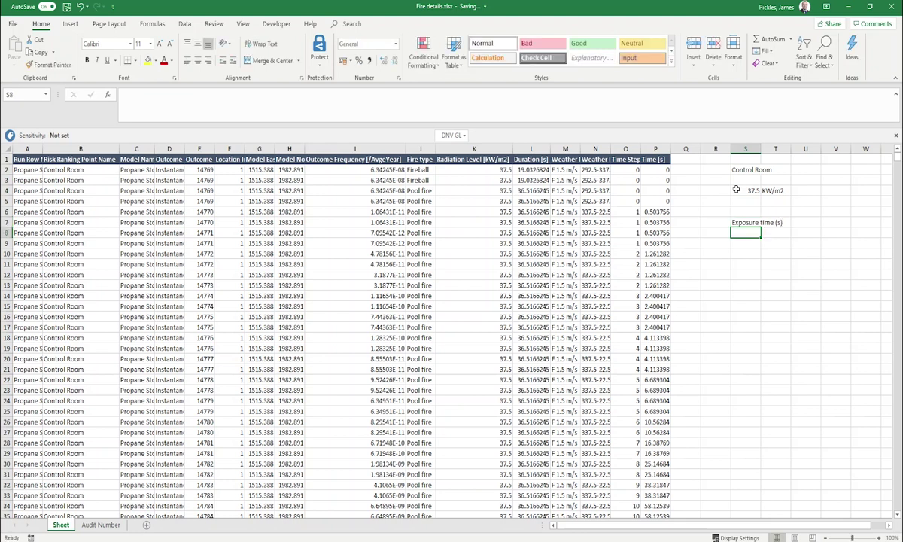
Enter the heading "Exceedance frequency (per year)" in T7 and fit column S to its exposure time heading.
key(Up)
key(Right)
text(Excee)
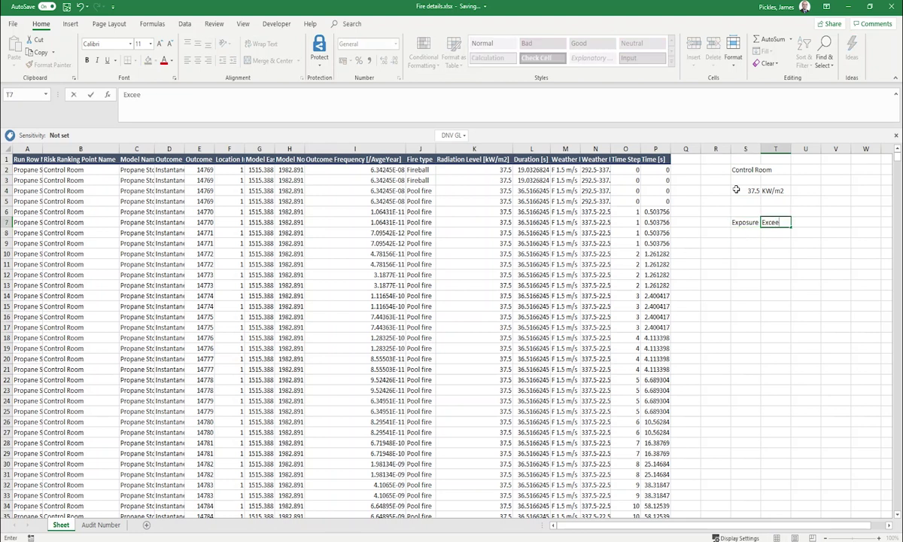
text(dance frequenc)
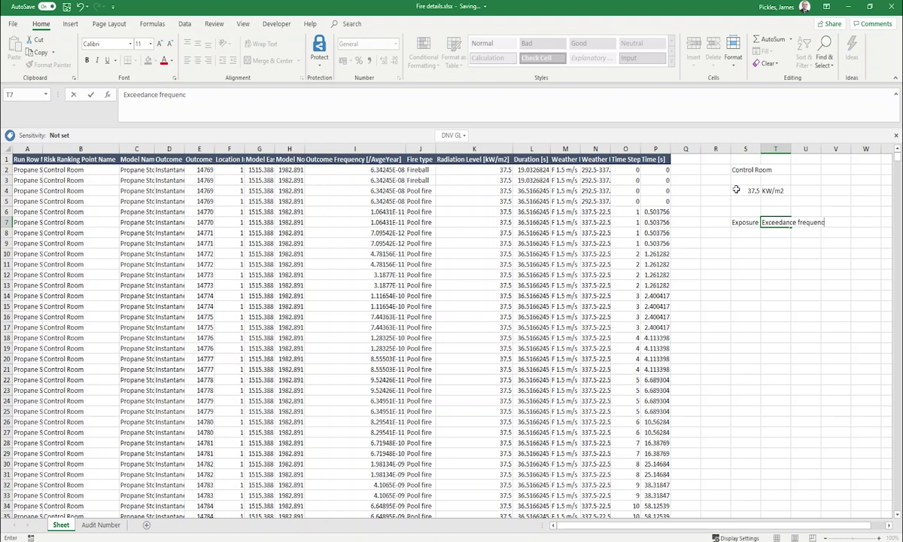
text(y (per year))
key(Return)
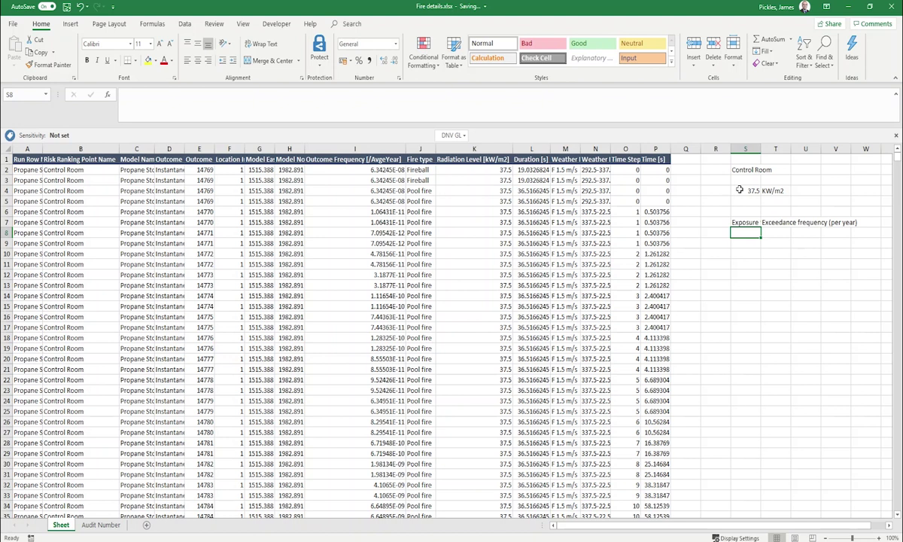
double_click(760, 148)
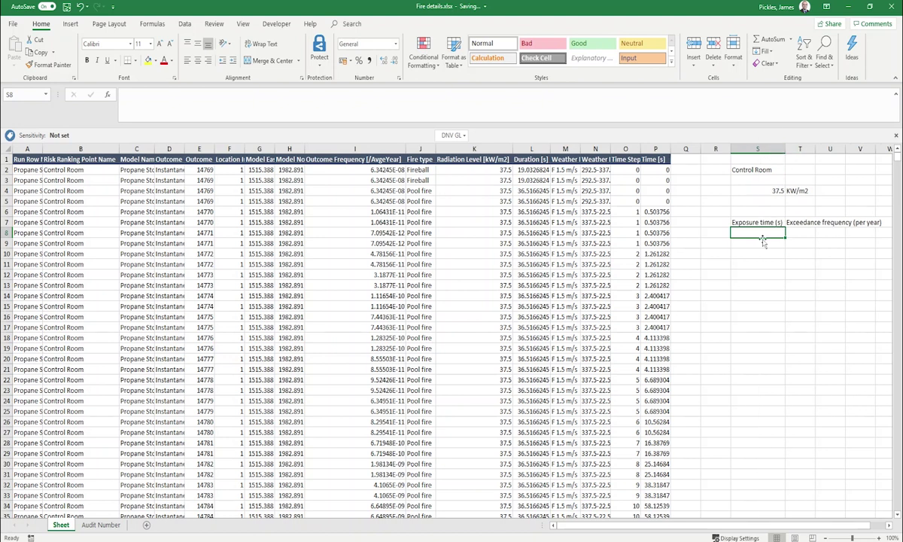
Fill S8:S17 with exposure times from 1 to 10 seconds in steps of 1.
text(1)
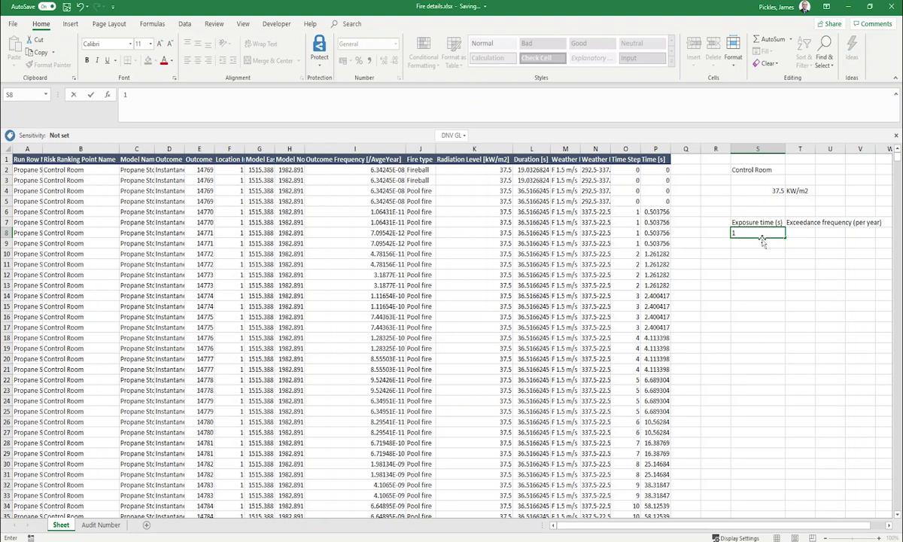
key(Return)
text(2 3 4 5 )
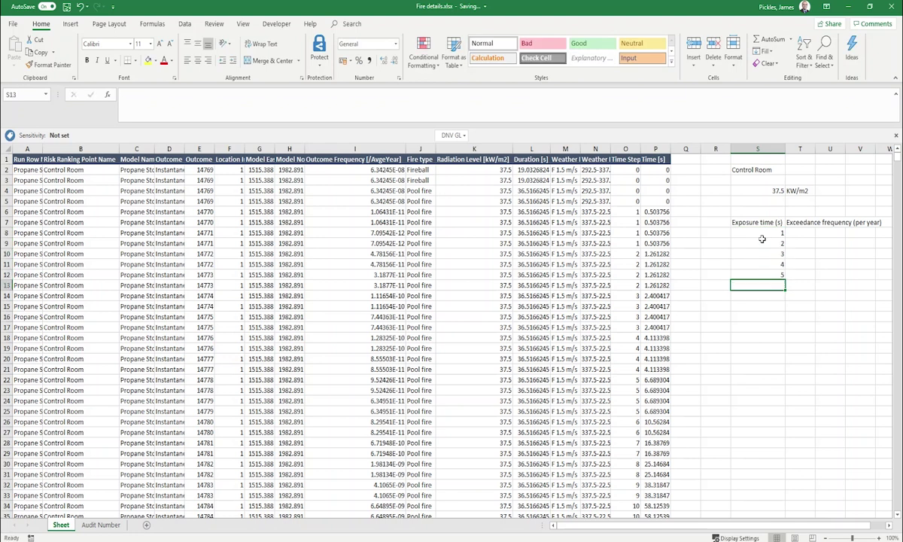
text(6 7)
key(Return)
text(8)
key(Return)
text(9)
key(Return)
text(10)
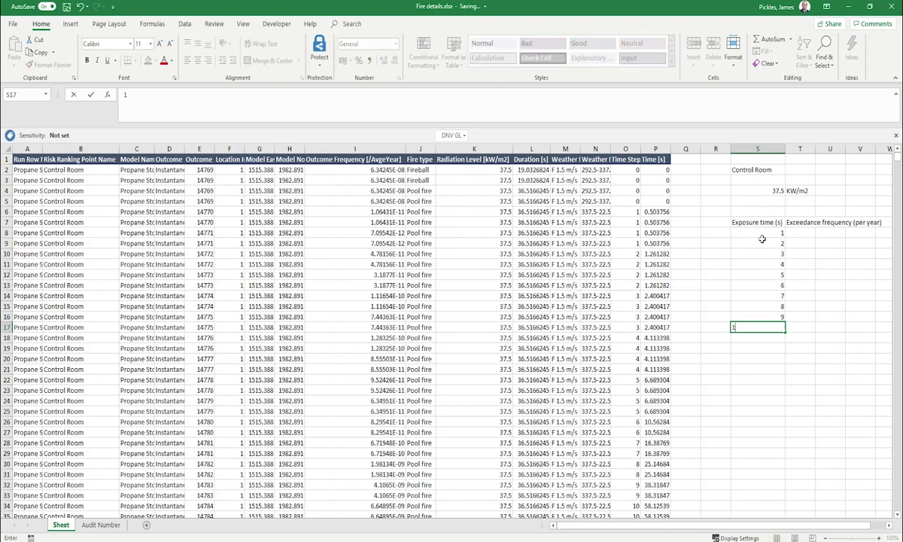
key(Return)
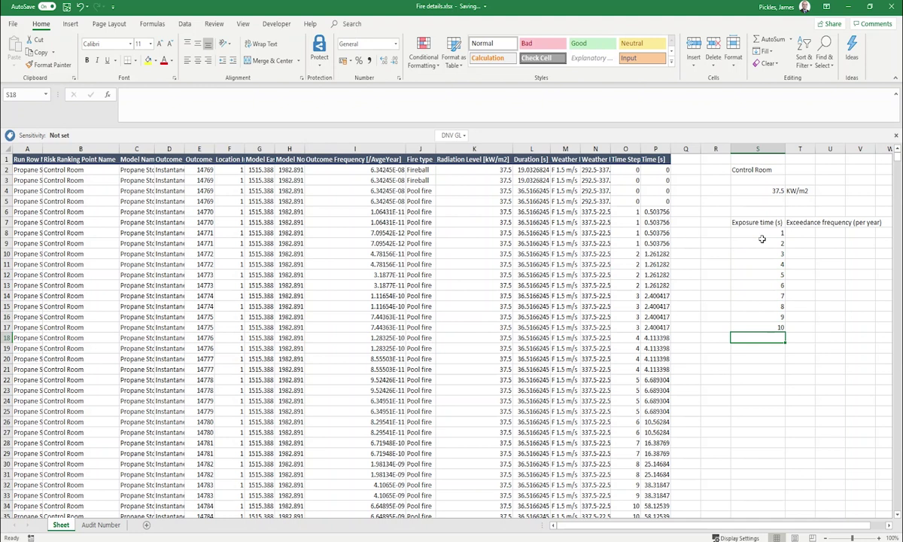
Extend the exposure time list in S18:S27 with 20 to 100 in steps of 10, followed by 200.
text(20)
key(Return)
text(30)
key(Return)
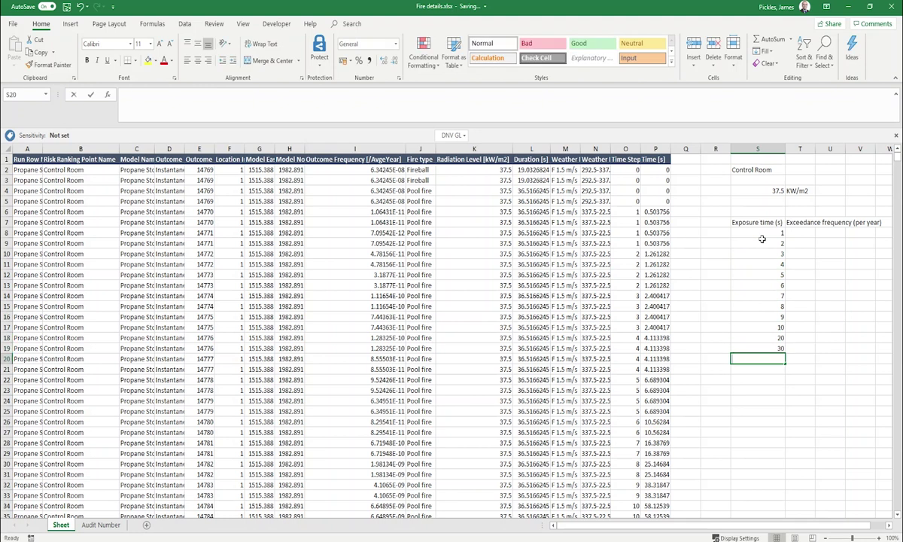
text(40)
key(Return)
text(50)
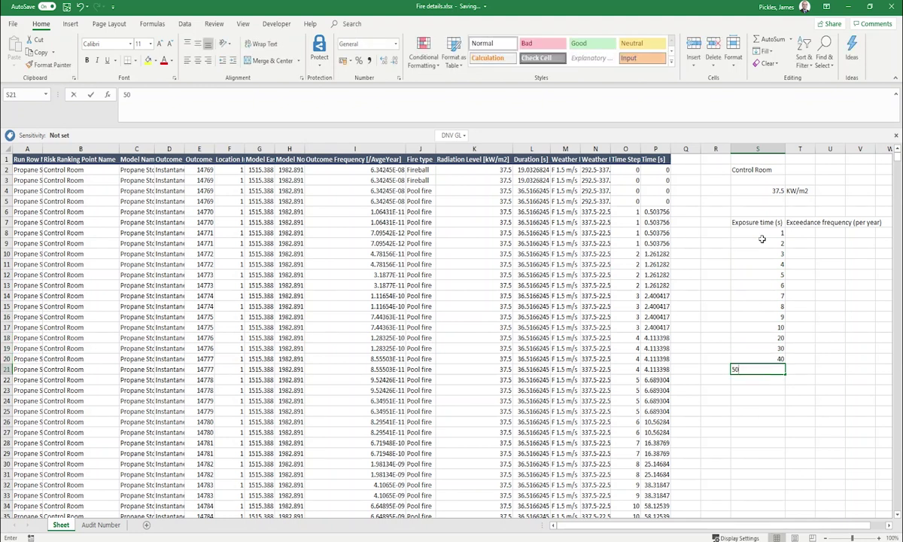
key(Return)
text(60)
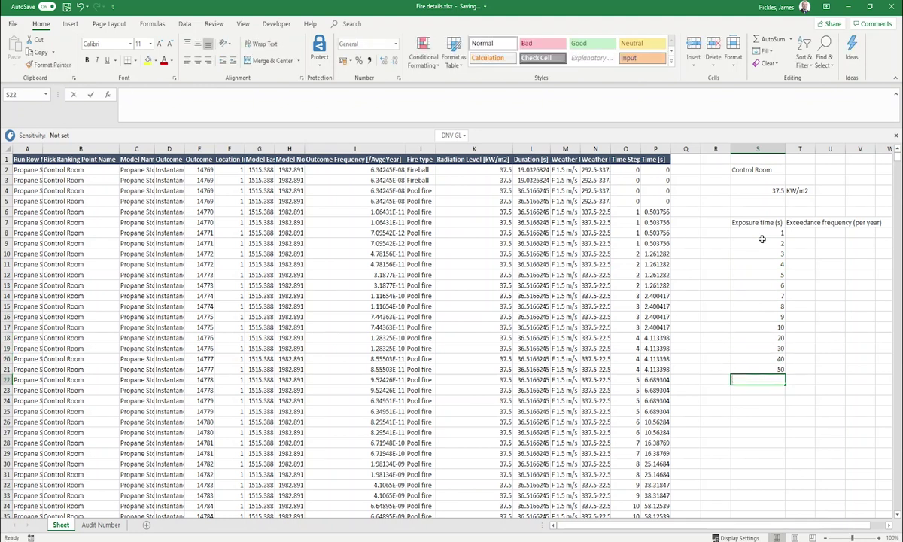
key(Return)
text(70)
key(Return)
text(80)
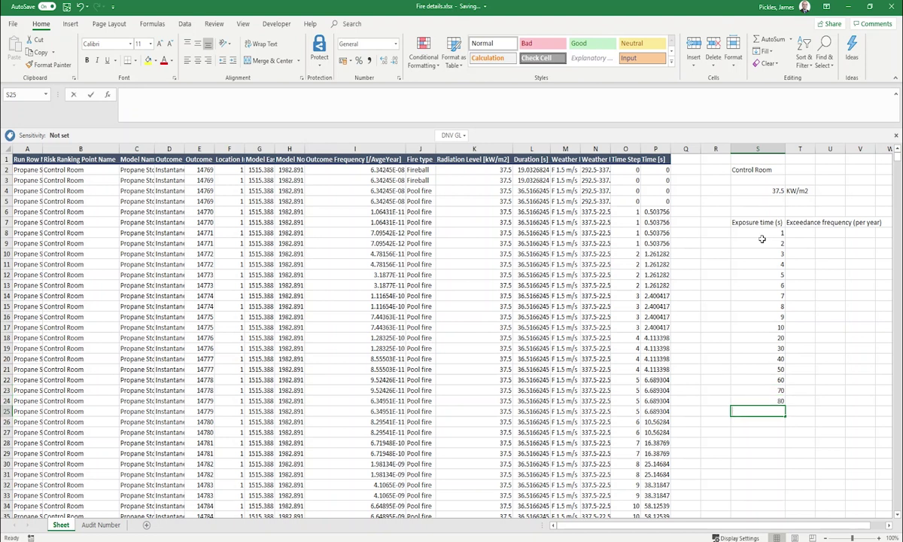
text(90)
key(Return)
text(100)
key(Return)
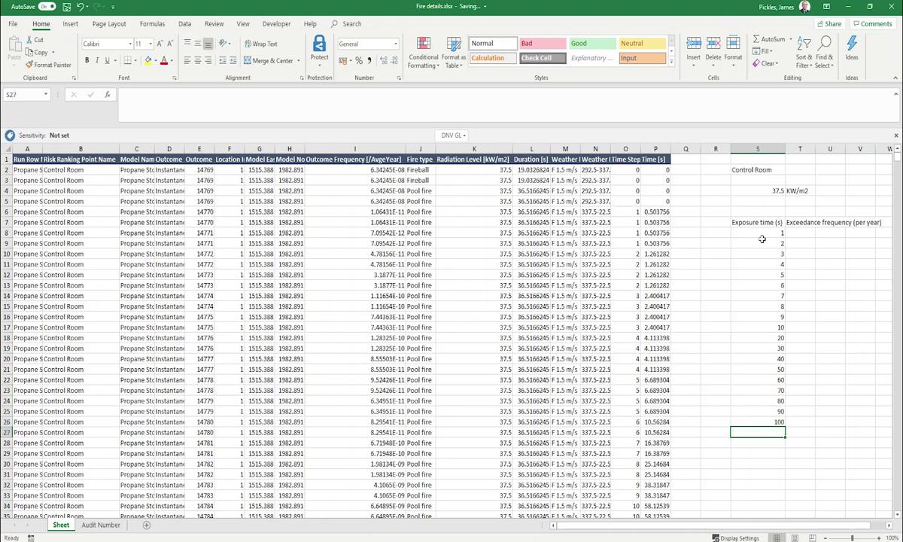
text(200)
key(Return)
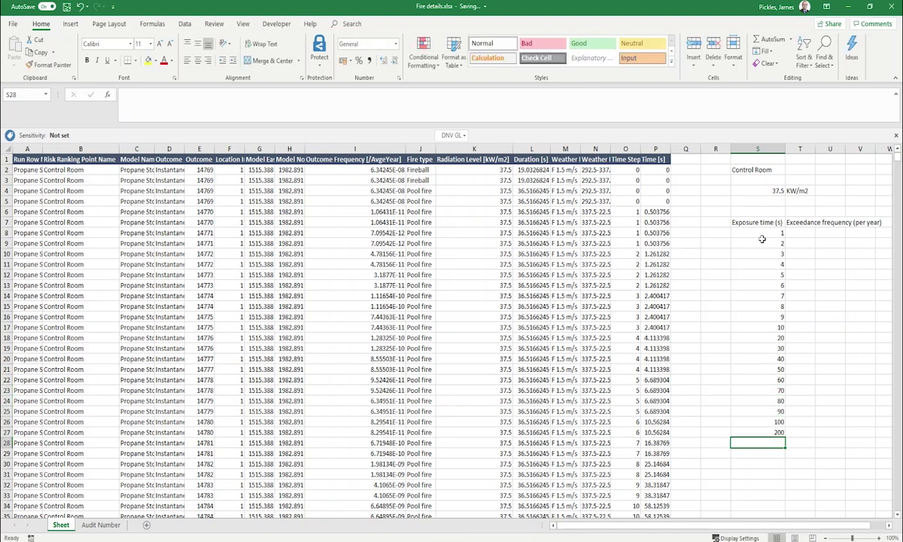
Complete the exposure time list in S28:S34 with 300, 400, 500, 1000, 2000, 3000 and 3600.
text(300)
key(Return)
text(400)
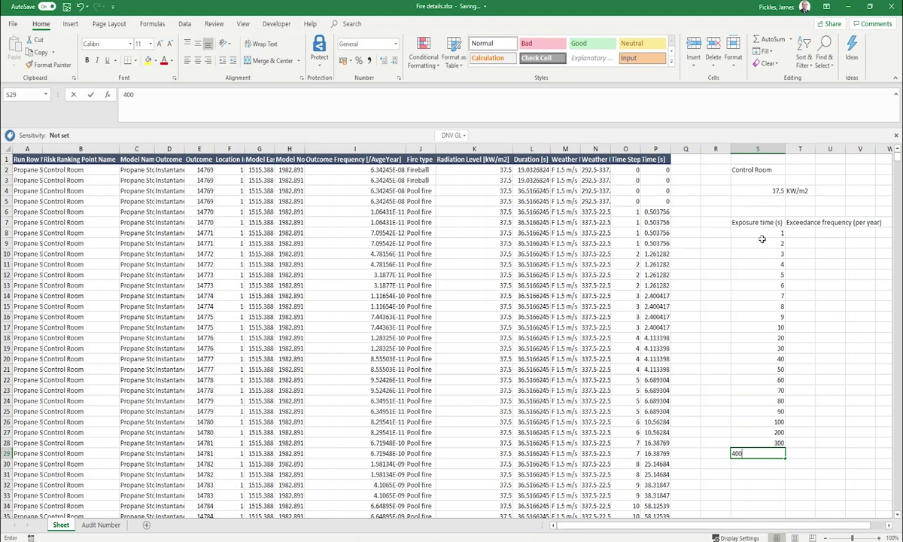
key(Return)
text(500)
key(Return)
text(100)
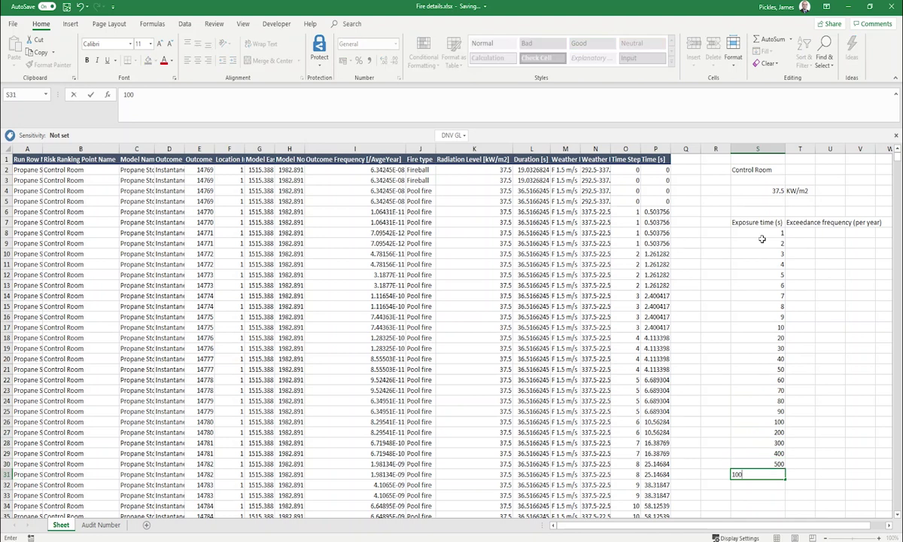
key(ctrl+Return)
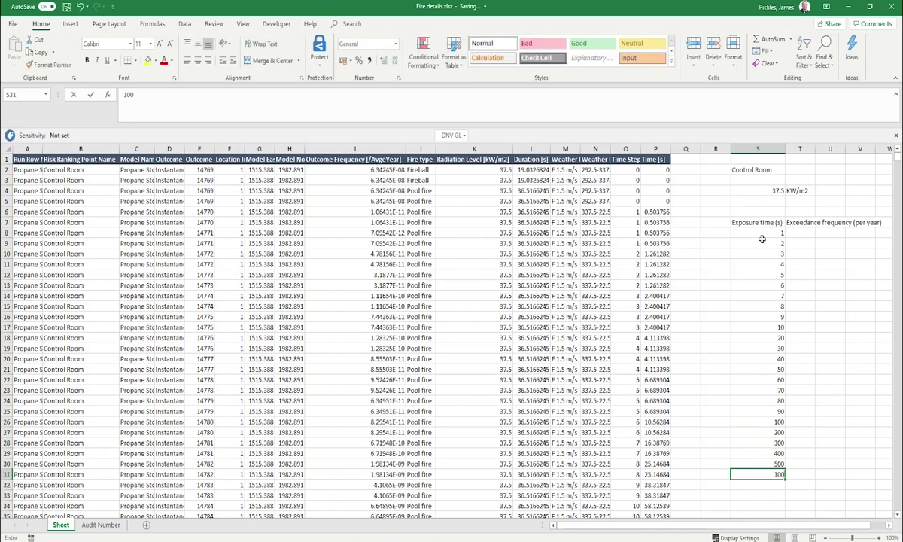
key(Return)
text(2000)
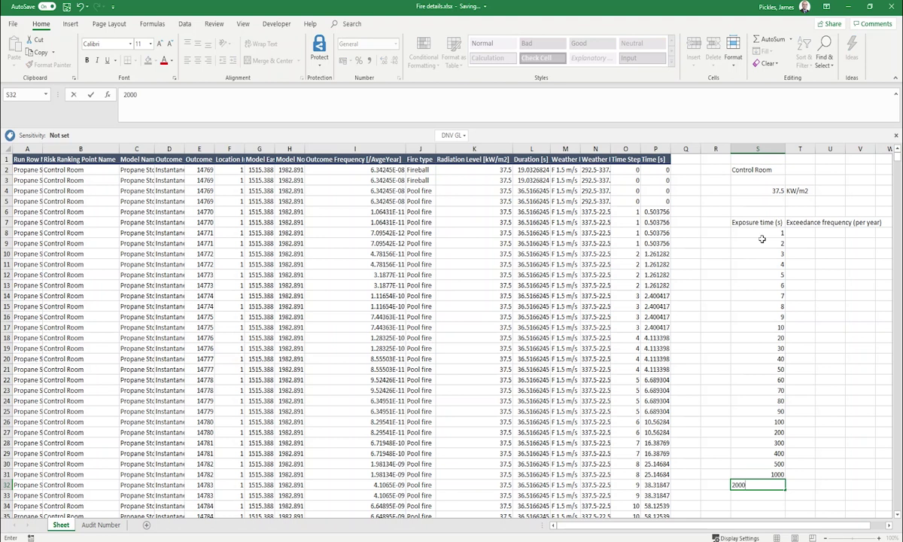
key(Return)
text(3000)
key(Return)
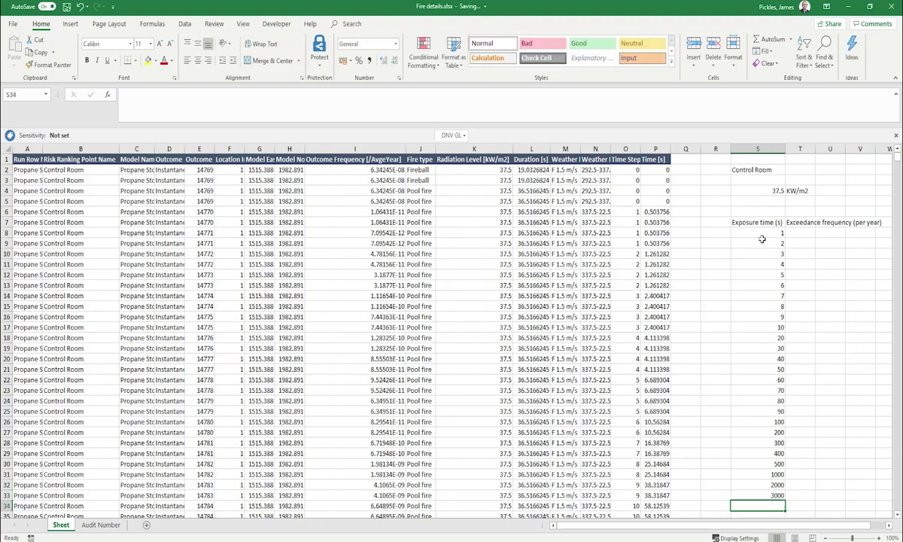
text(3600)
key(Return)
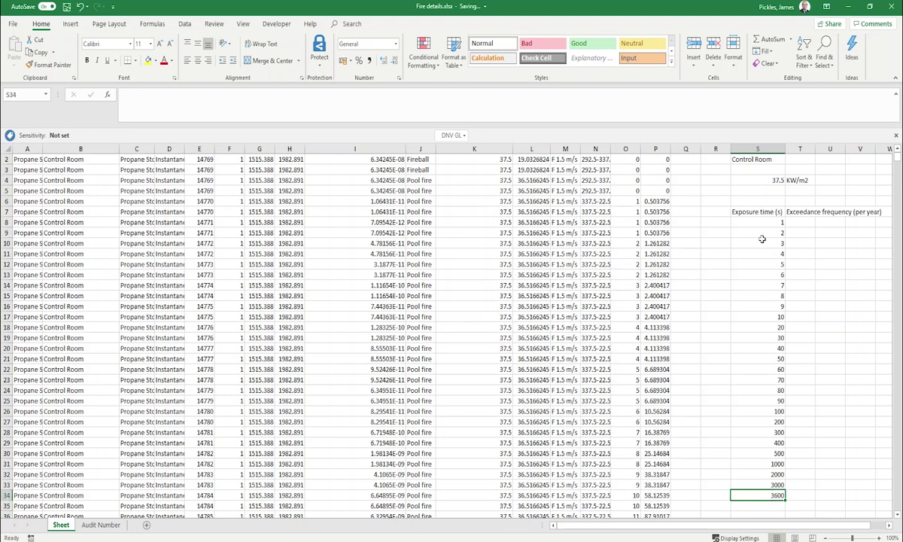
Start a SUMIFS formula in T8 with the outcome frequencies $I$2:$I$135538 as the absolute sum range.
key(Up)
key(ctrl+Up)
key(Right)
key(Up)
key(Up)
key(Up)
key(Up)
key(Up)
key(Up)
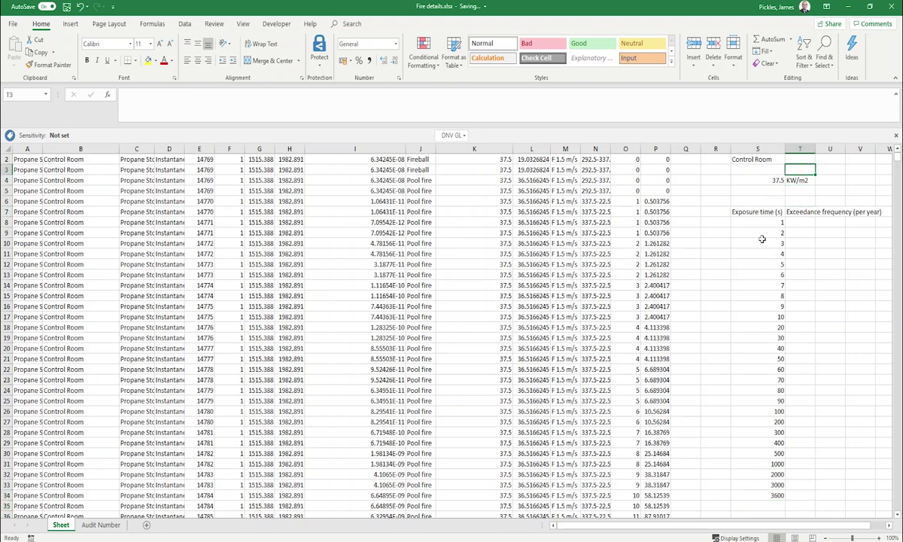
key(Down)
key(Down)
key(Down)
key(Down)
key(Down)
key(Down)
key(Down)
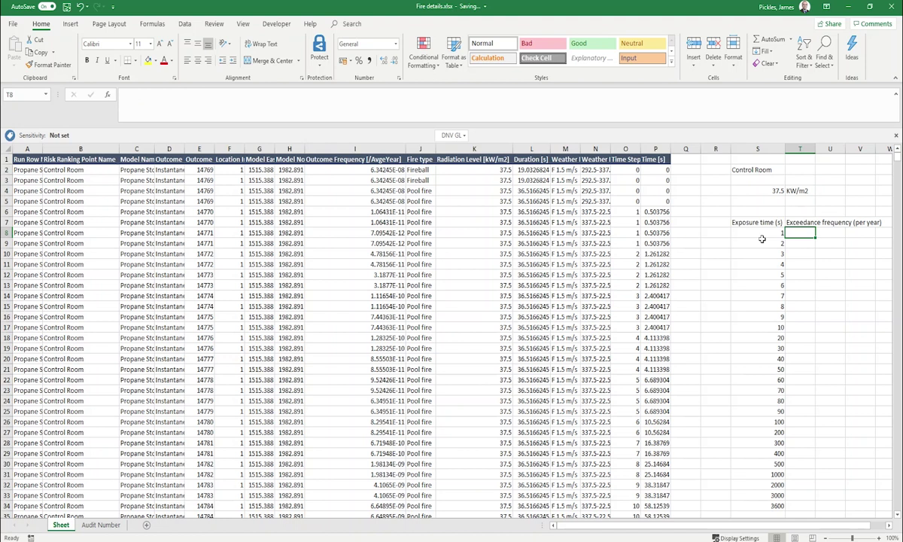
text(=S)
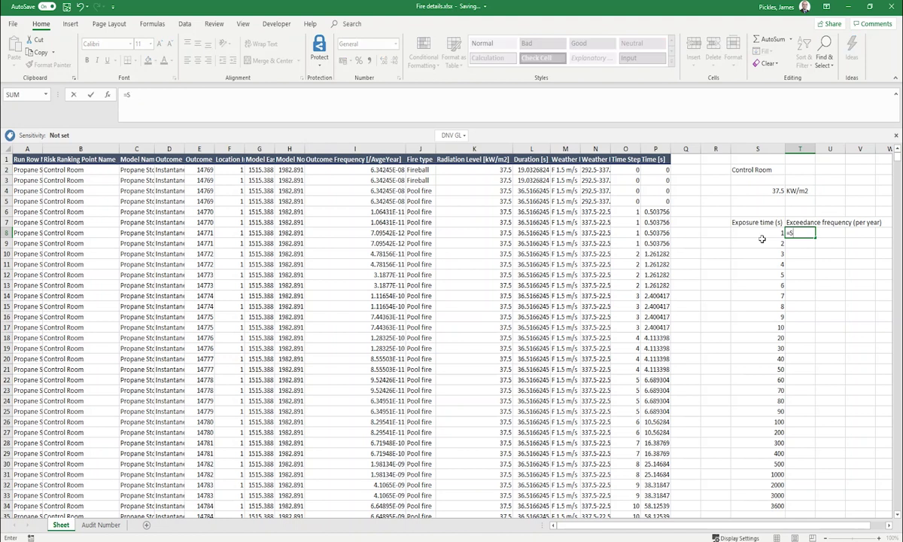
text(UMF)
text(S)
key(BackSpace)
key(BackSpace)
text(IF)
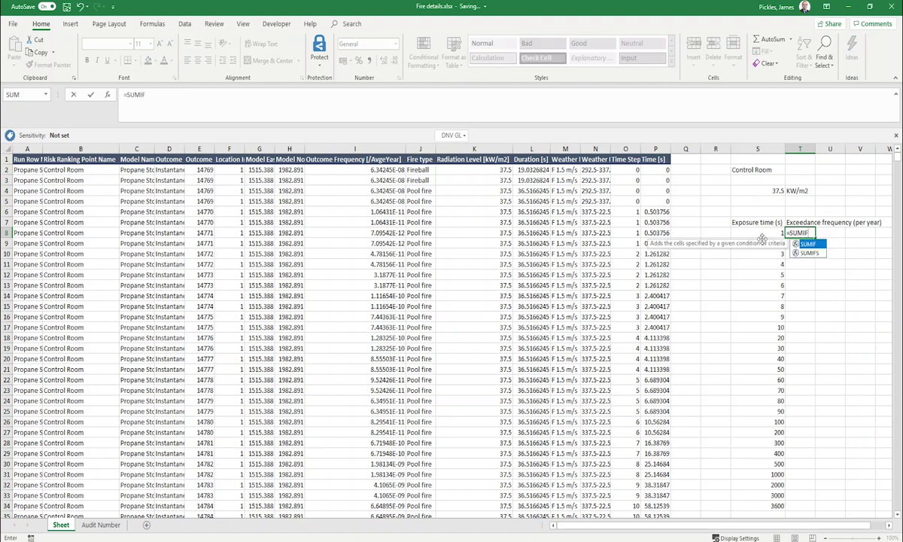
text(S()
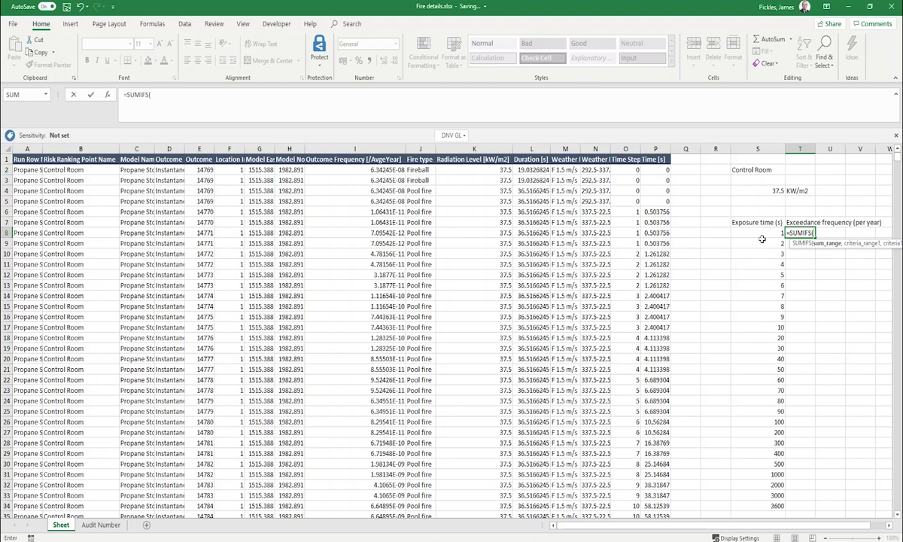
click(361, 173)
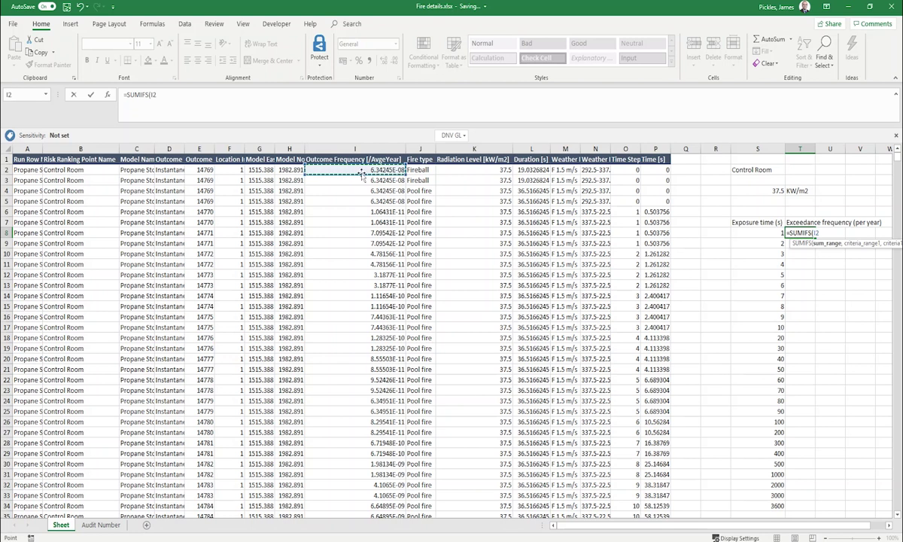
key(ctrl+shift+Down)
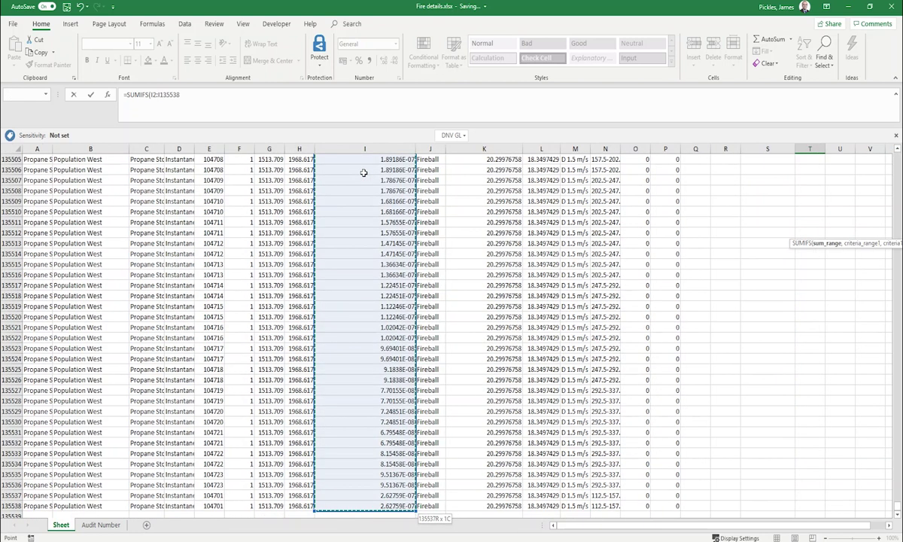
key(F4)
text(,)
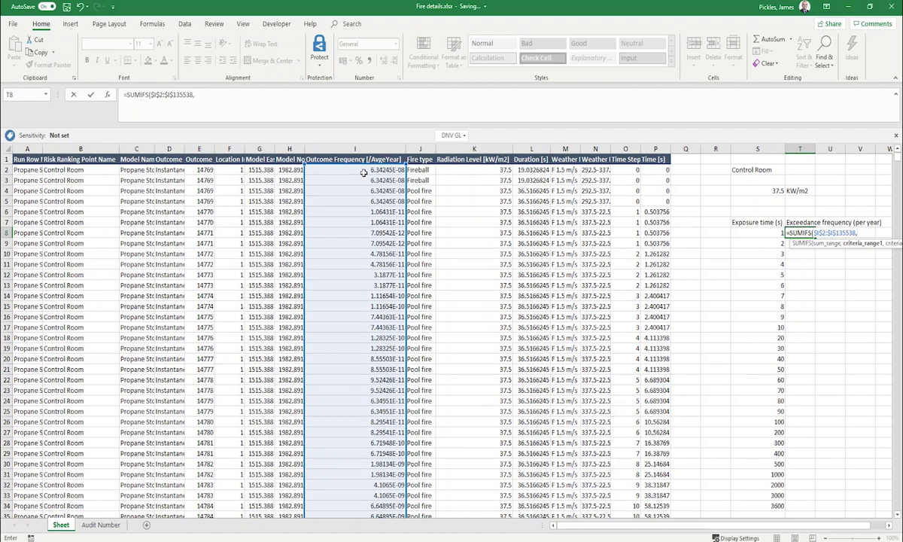
Add the first SUMIFS criterion, matching risk ranking point names $B$2:$B$135538 to the Control Room cell $S$2.
click(78, 168)
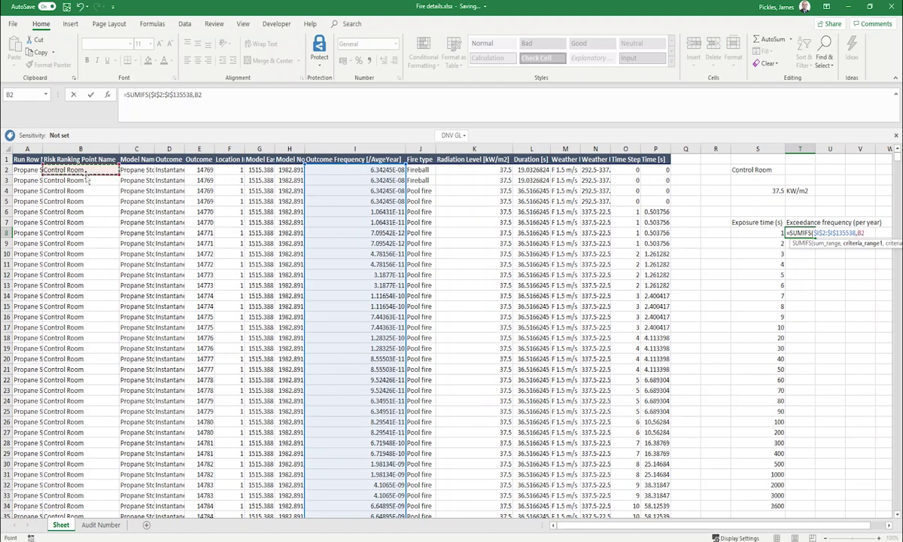
key(ctrl+shift+Down)
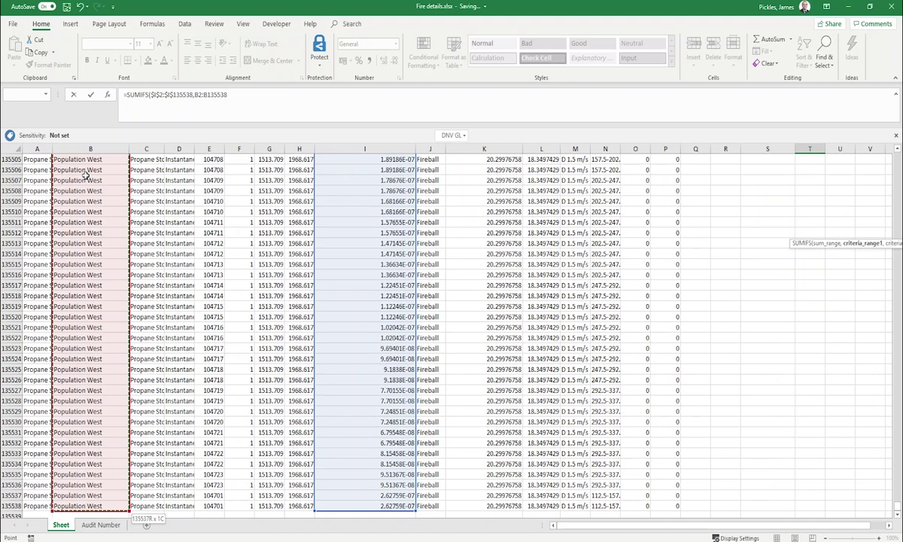
key(F4)
text(,)
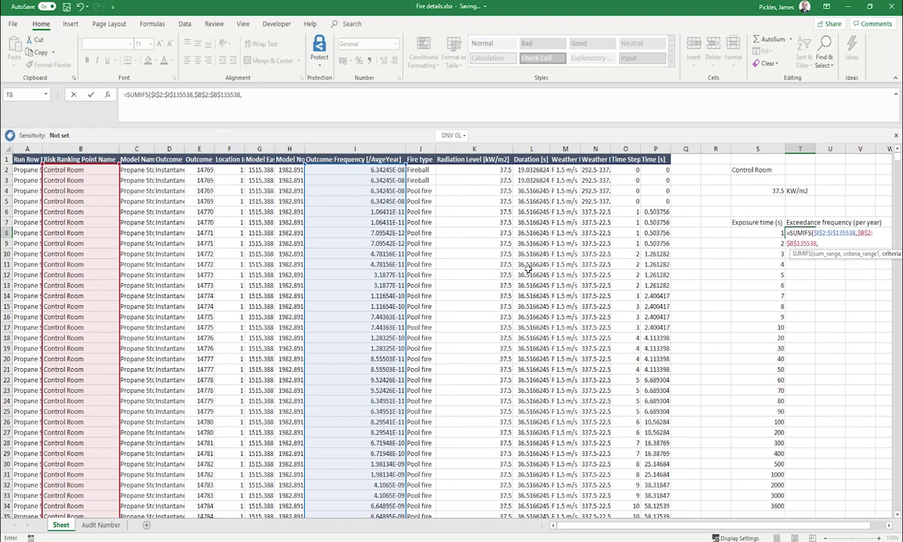
click(752, 171)
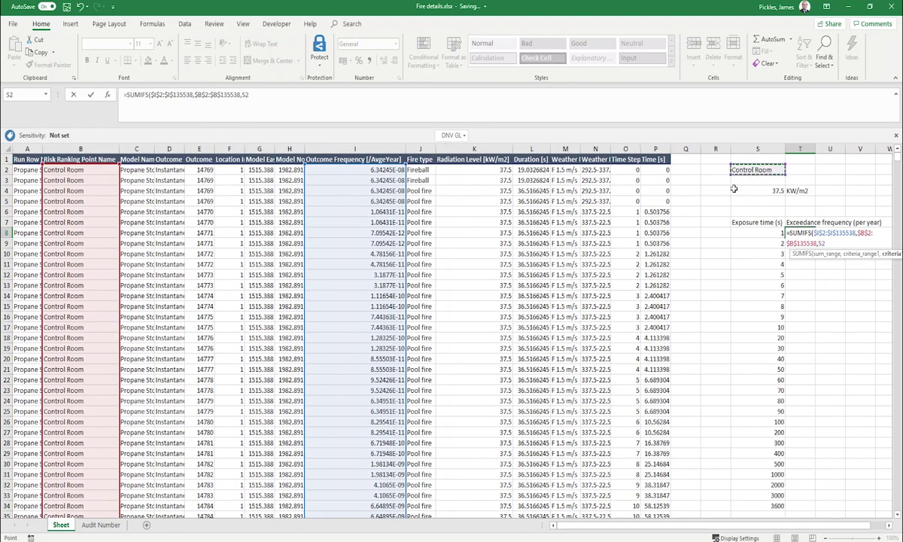
key(F4)
text(,)
Add a second SUMIFS criterion requiring radiation levels $K$2:$K$135538 to be ">="&$S$4.
click(491, 171)
key(ctrl+shift+Down)
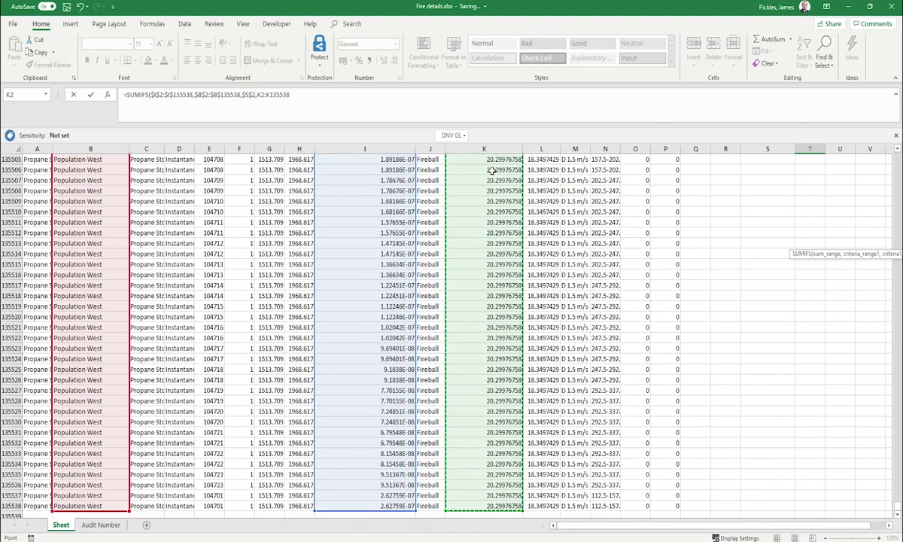
key(F4)
text(,)
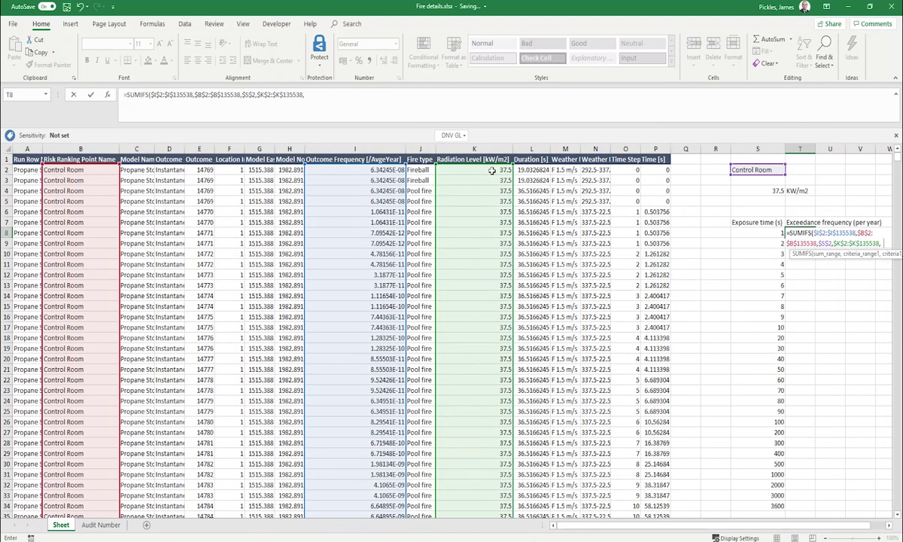
text(">="&)
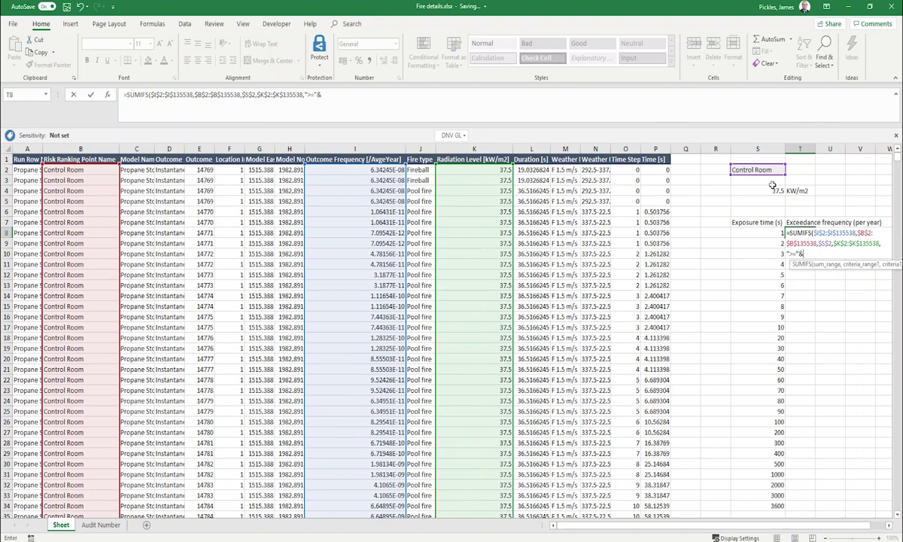
click(758, 190)
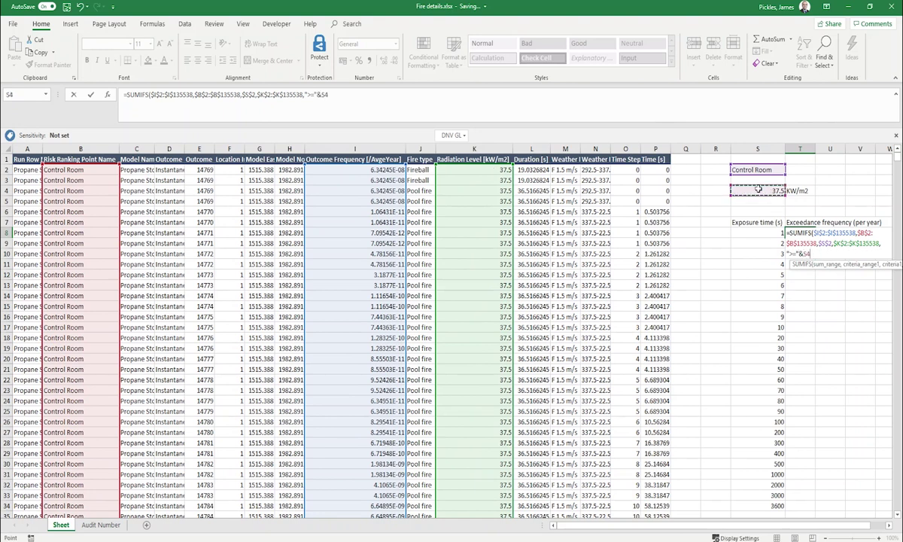
key(F4)
text(,)
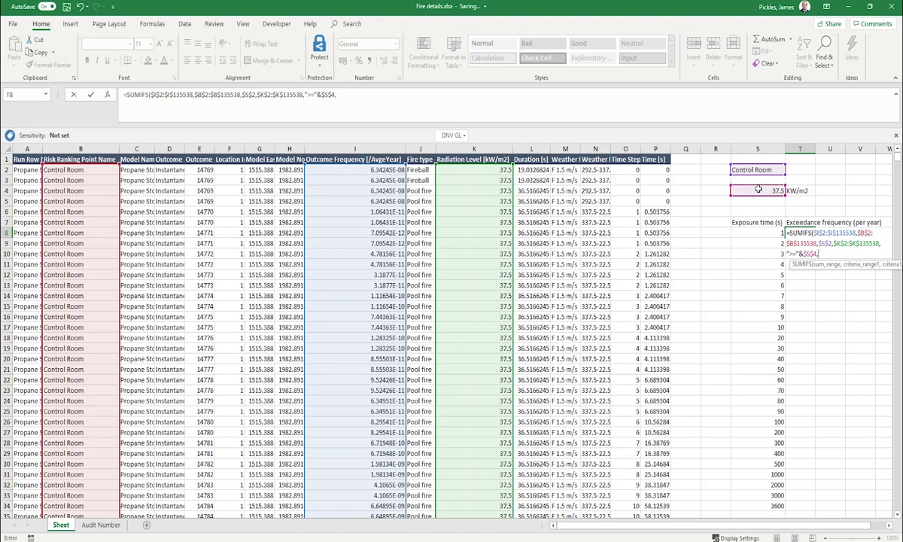
Add a third criterion requiring durations $L$2:$L$135538 to be ">="&S8, and complete the SUMIFS formula in T8.
click(532, 170)
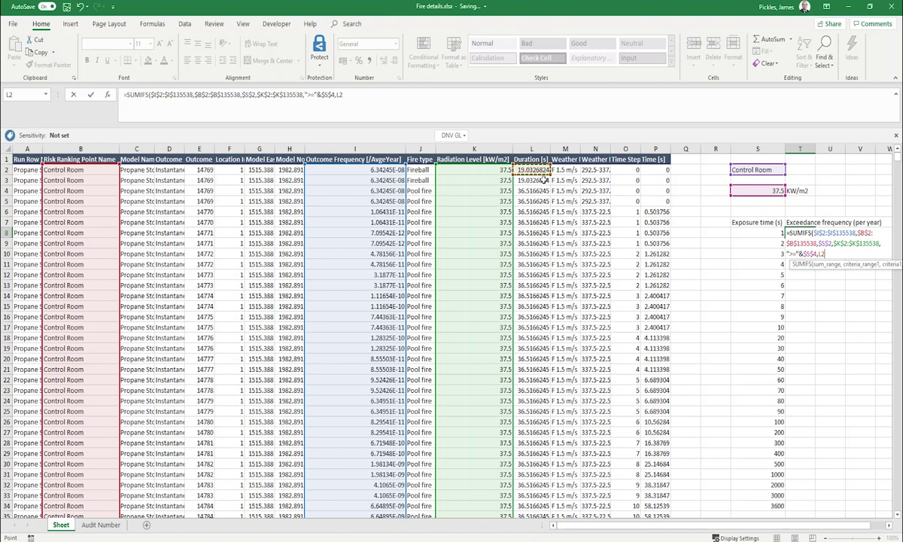
key(ctrl+shift+Down)
key(F4)
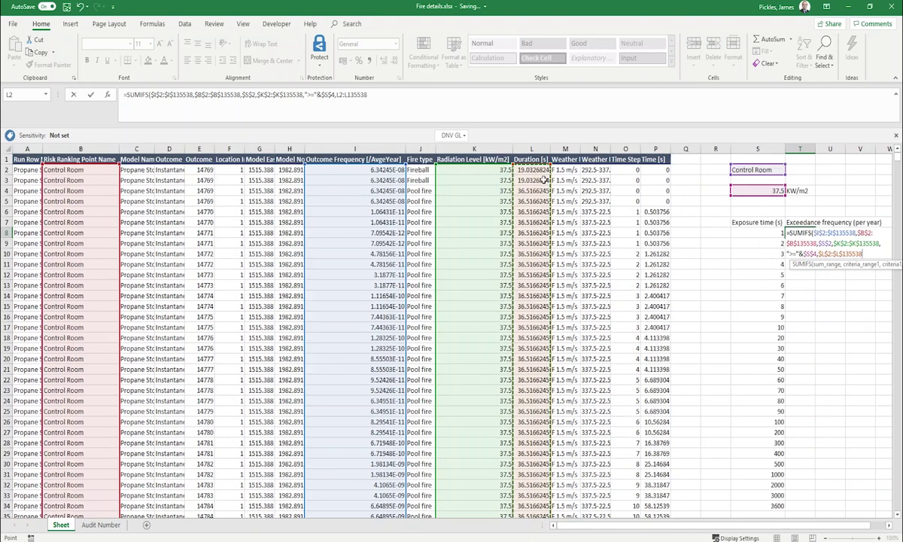
text(,">="&)
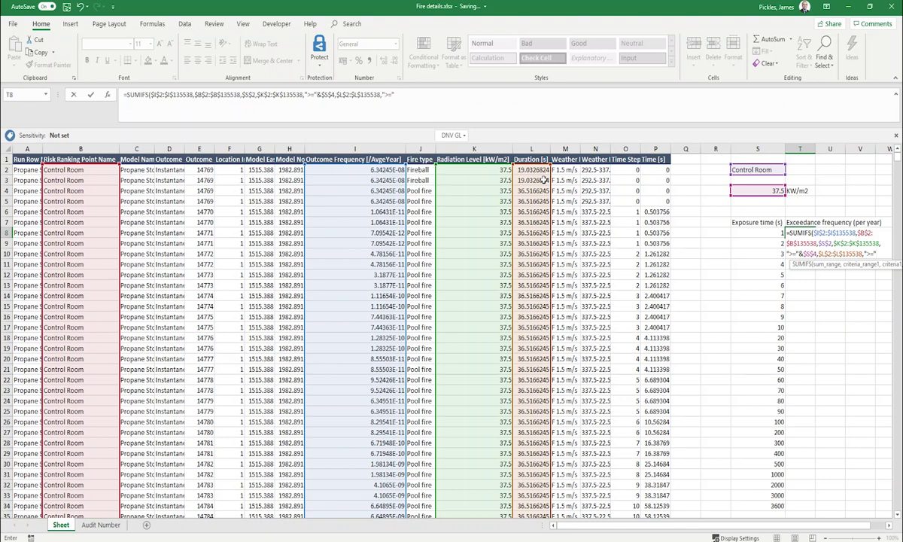
click(760, 233)
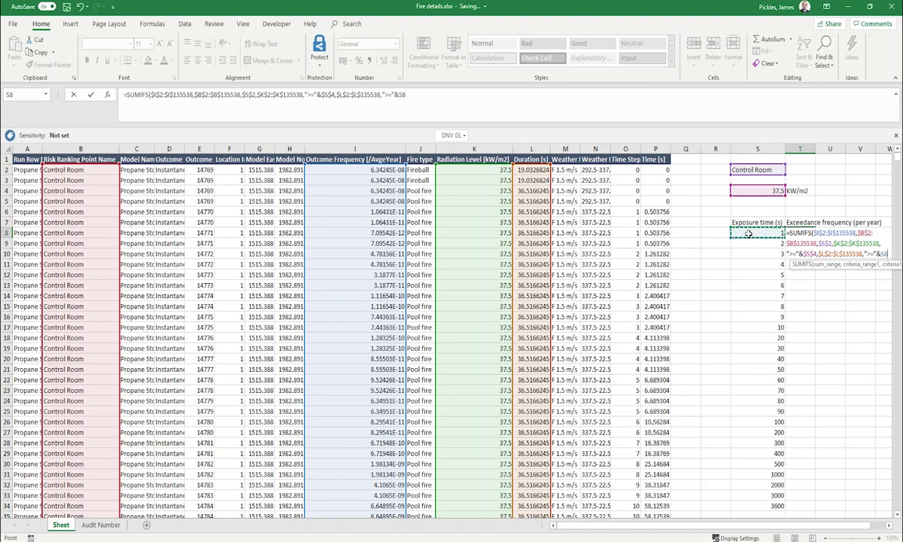
text())
key(Return)
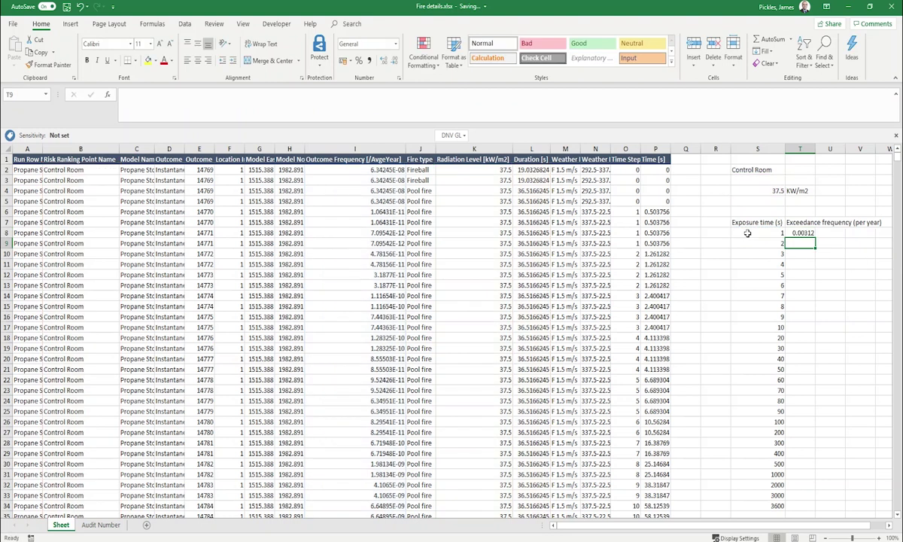
Fill the exceedance frequency formula from T8 down to T34 alongside the exposure times.
key(Up)
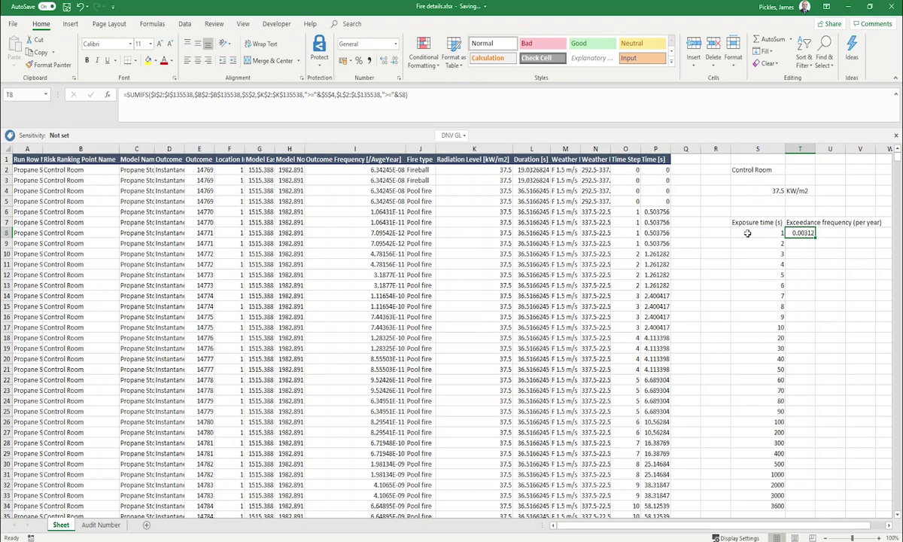
click(747, 233)
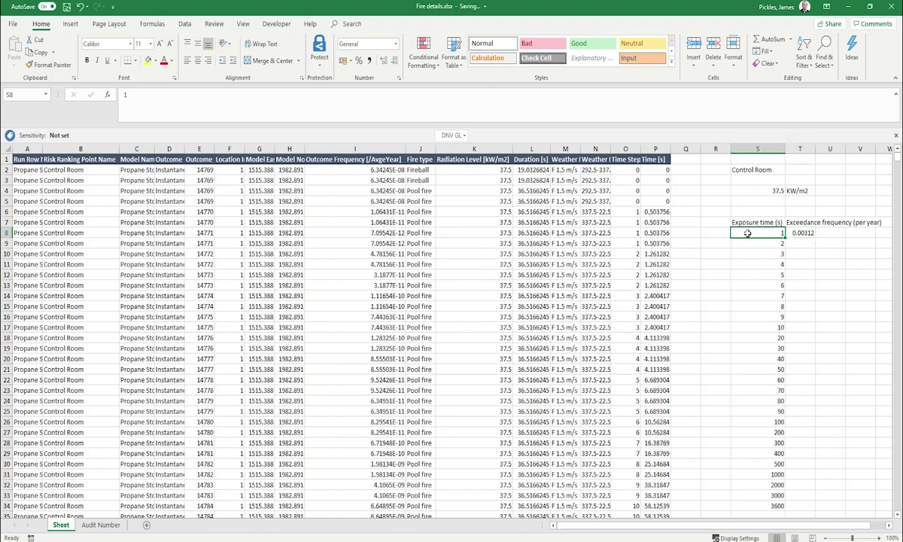
key(Up)
key(Up)
key(Up)
key(Up)
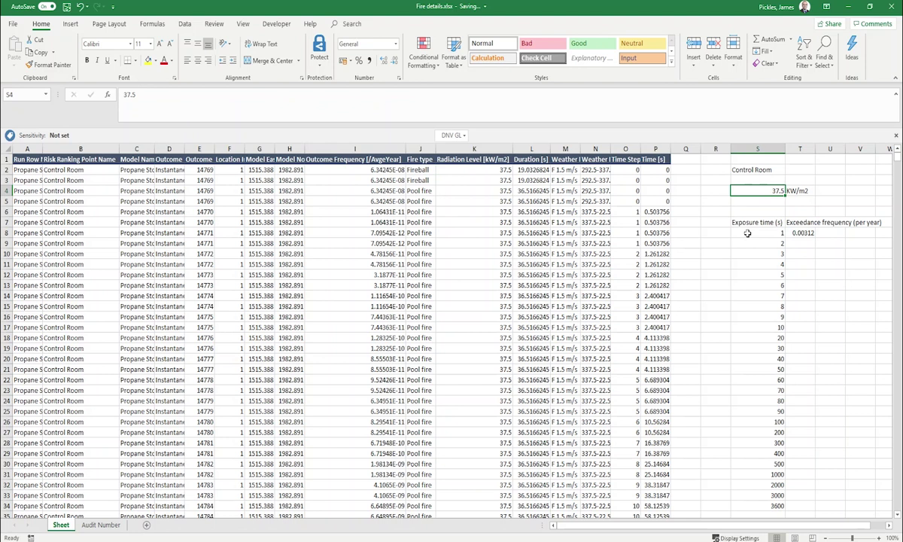
key(Down)
key(Down)
key(Down)
key(Down)
key(Right)
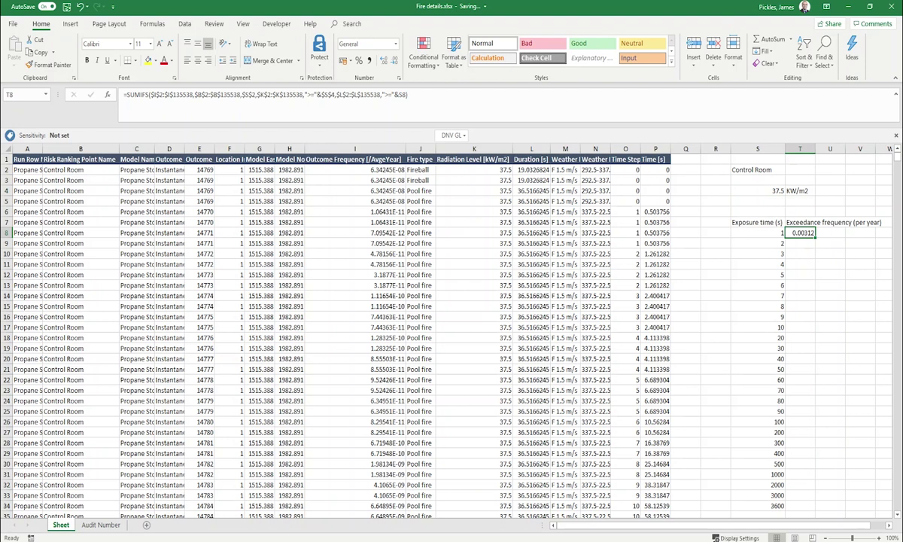
double_click(819, 239)
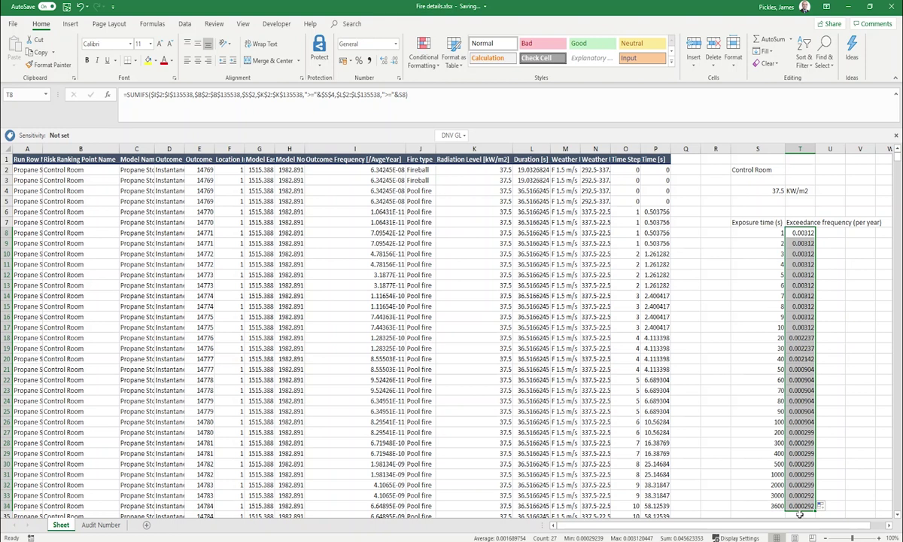
Insert a scatter chart with straight lines from the exposure times and exceedance frequencies in S8:T34.
click(770, 233)
shift+click(802, 504)
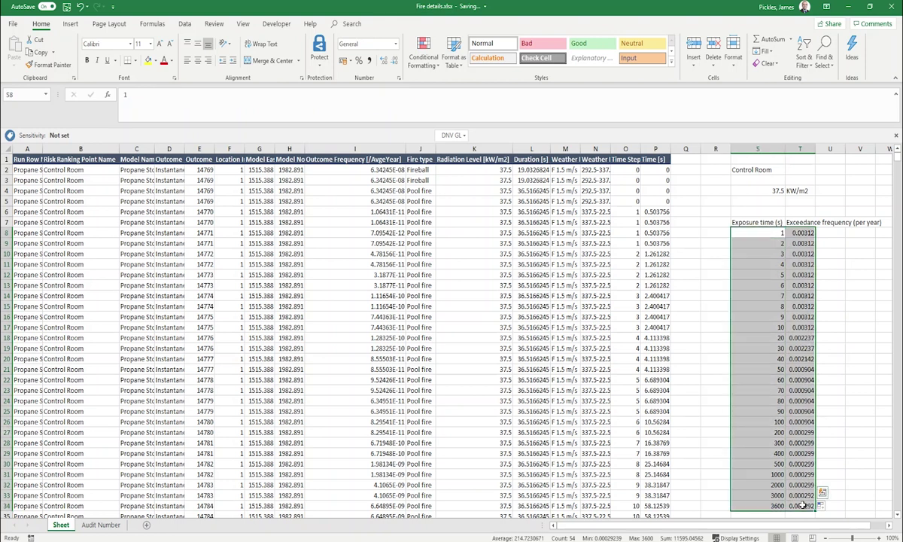
click(70, 23)
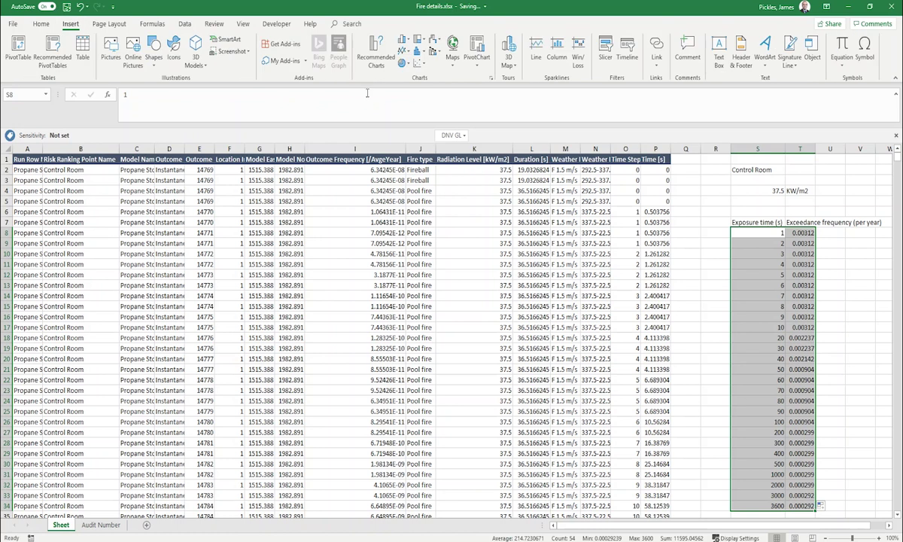
click(419, 63)
click(444, 116)
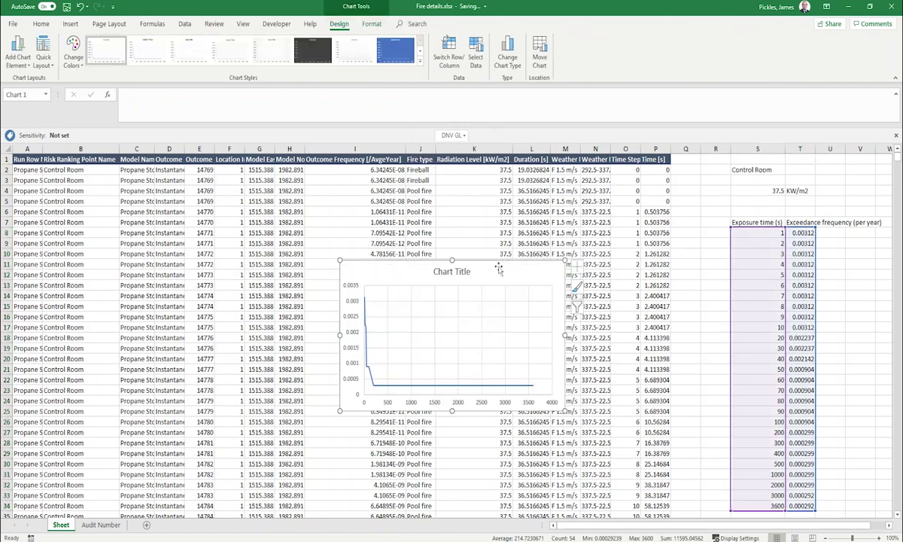
Move the chart beside the exceedance frequency column and enlarge it to span from row 8 to row 34.
mouse_move(498, 268)
mouse_down()
mouse_move(812, 273)
mouse_move(500, 269)
mouse_up()
scroll(780, 527, right, 1)
click(70, 23)
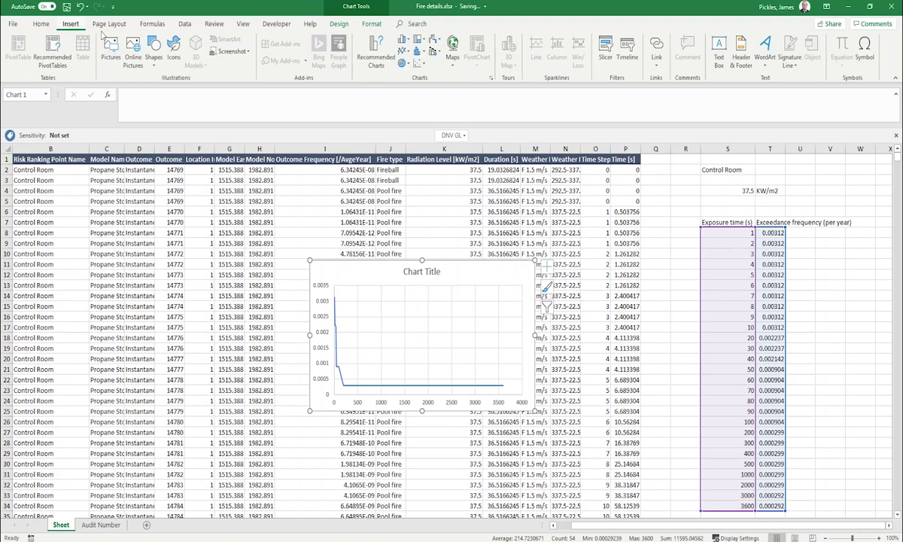
click(419, 63)
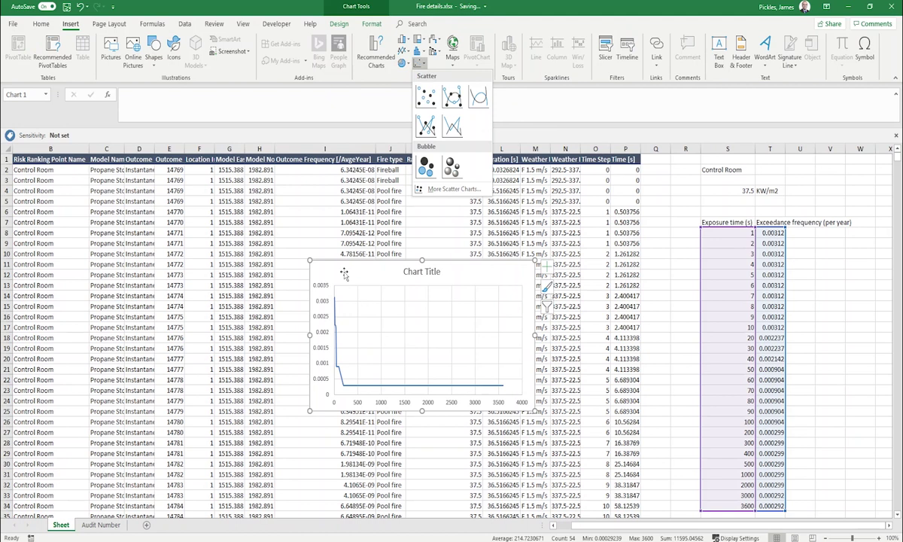
click(406, 265)
drag(435, 252, 695, 237)
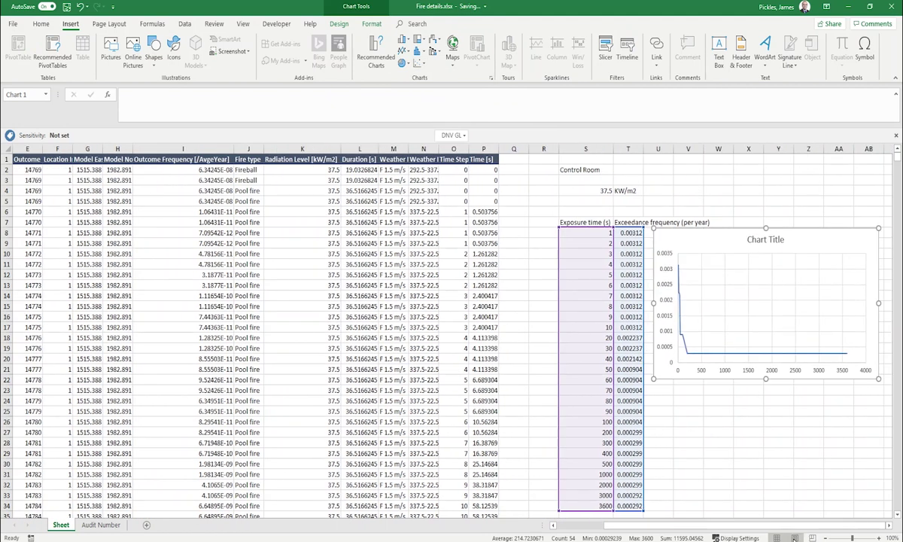
click(889, 526)
click(888, 525)
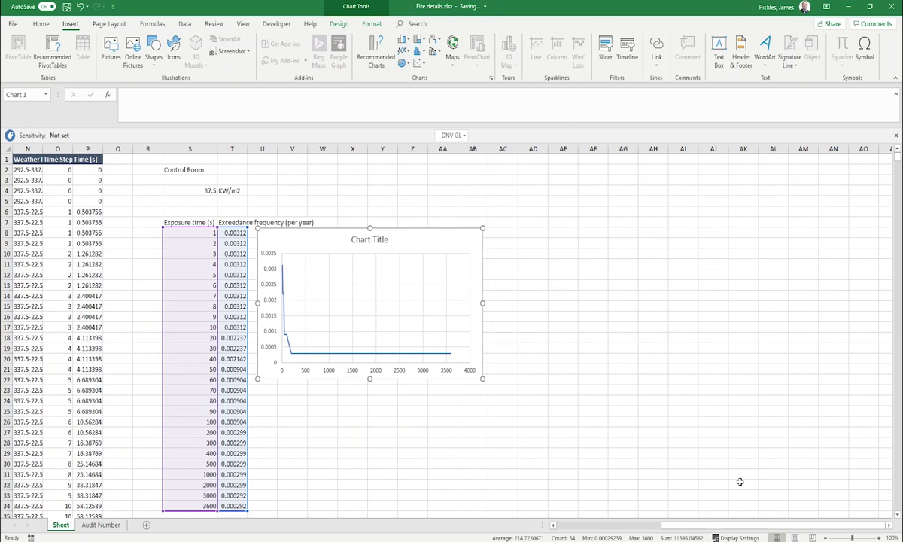
drag(482, 378, 595, 506)
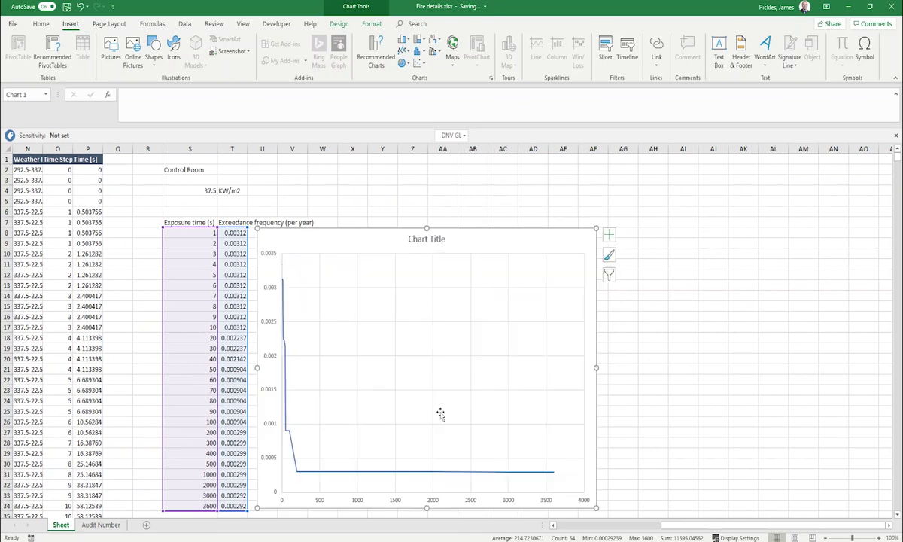
Give the chart's horizontal axis a logarithmic scale with a maximum bound of 3600.
scroll(439, 413, down, 2)
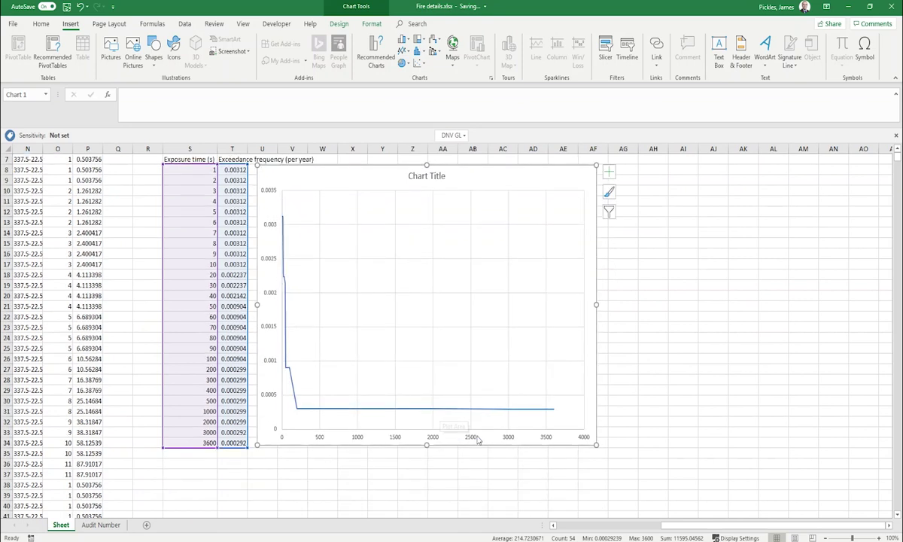
click(417, 436)
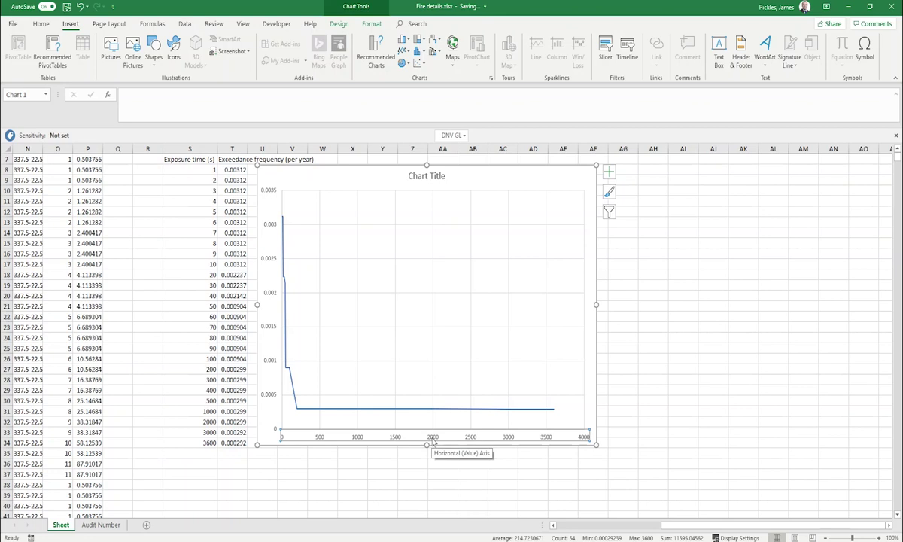
right_click(433, 442)
click(425, 410)
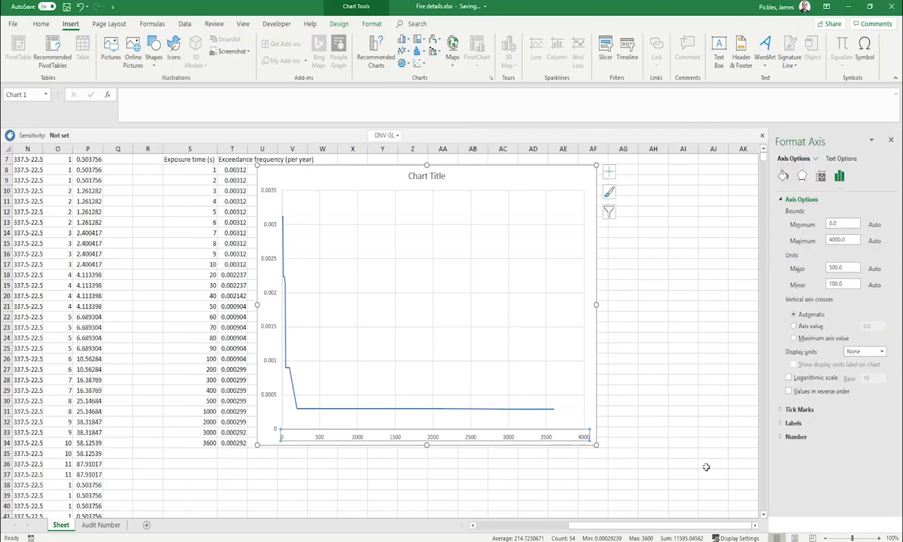
click(810, 378)
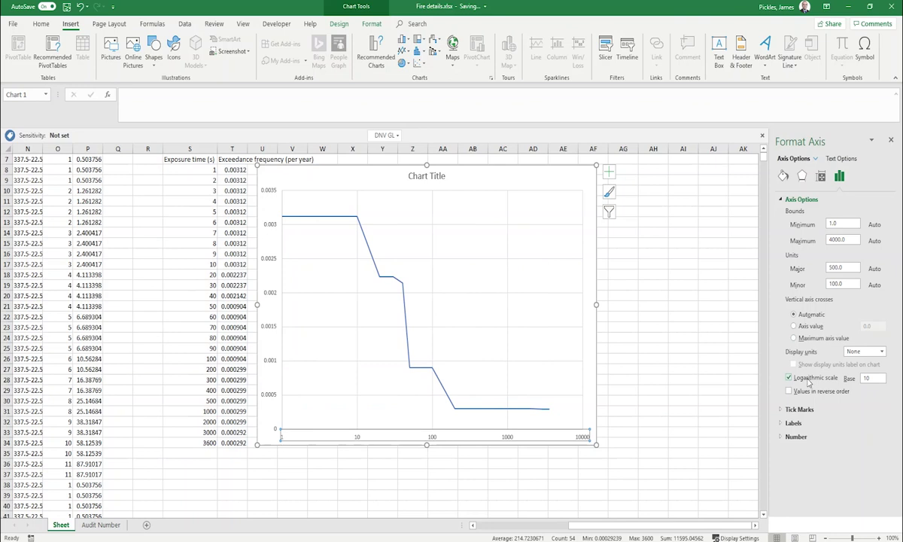
click(835, 240)
text(3600)
key(Return)
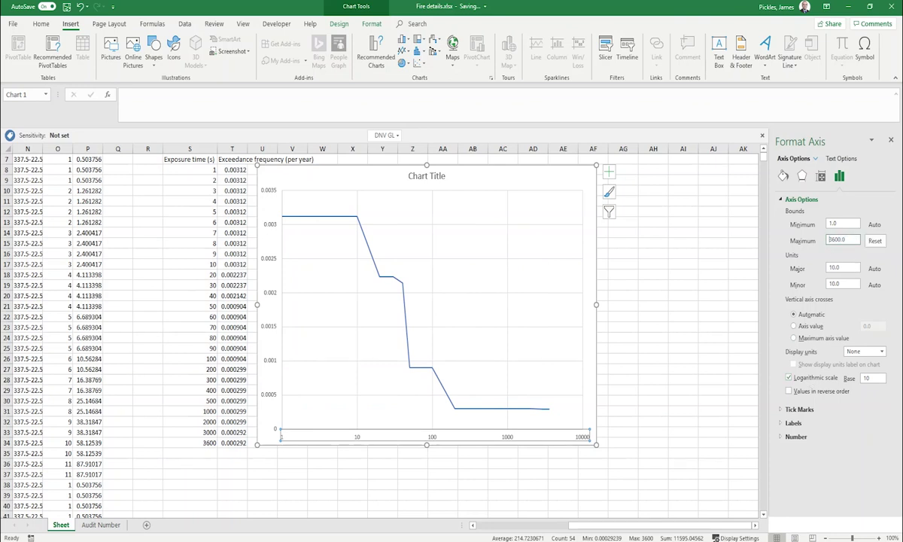
Give the chart's vertical axis a logarithmic scale with a maximum bound of 0.01.
click(265, 286)
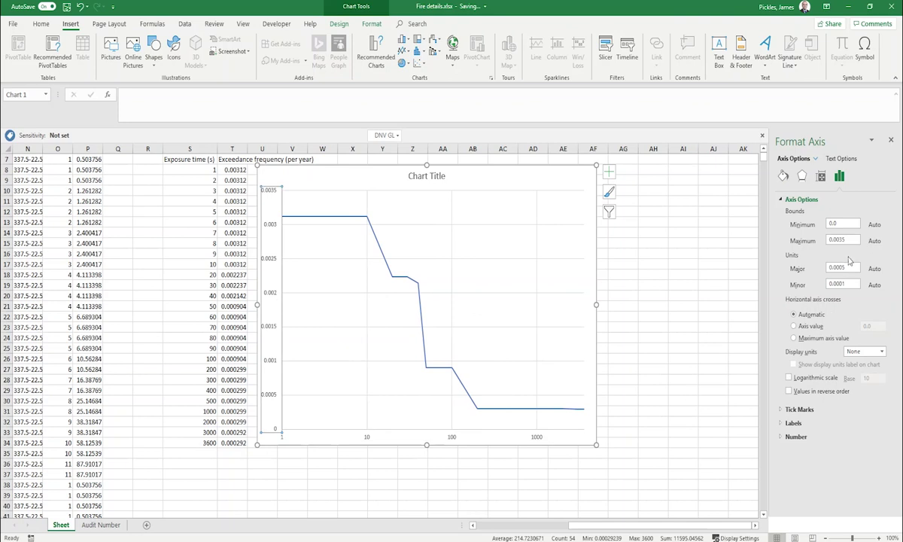
click(789, 378)
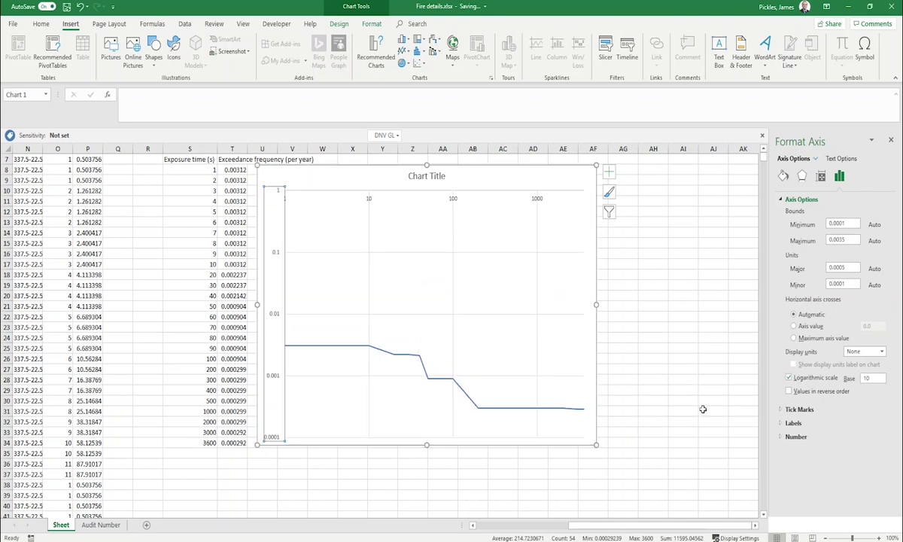
double_click(837, 239)
text(0.0)
key(Return)
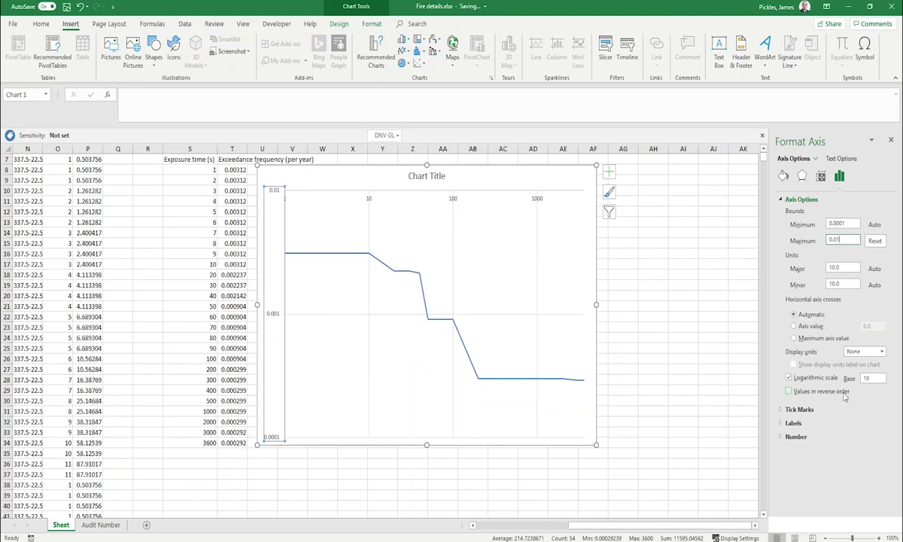
Make the horizontal axis cross the vertical axis at the axis value 0.0001.
click(809, 328)
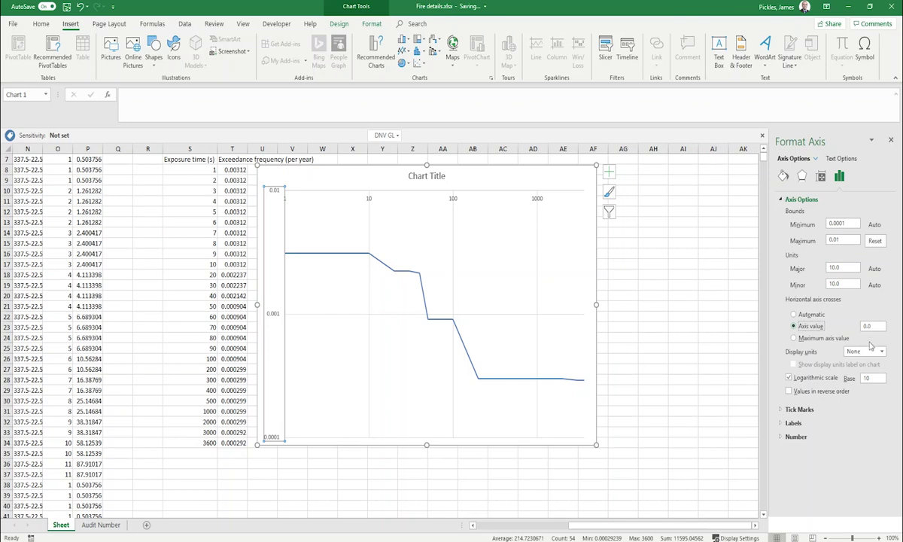
click(849, 331)
text(001)
key(Return)
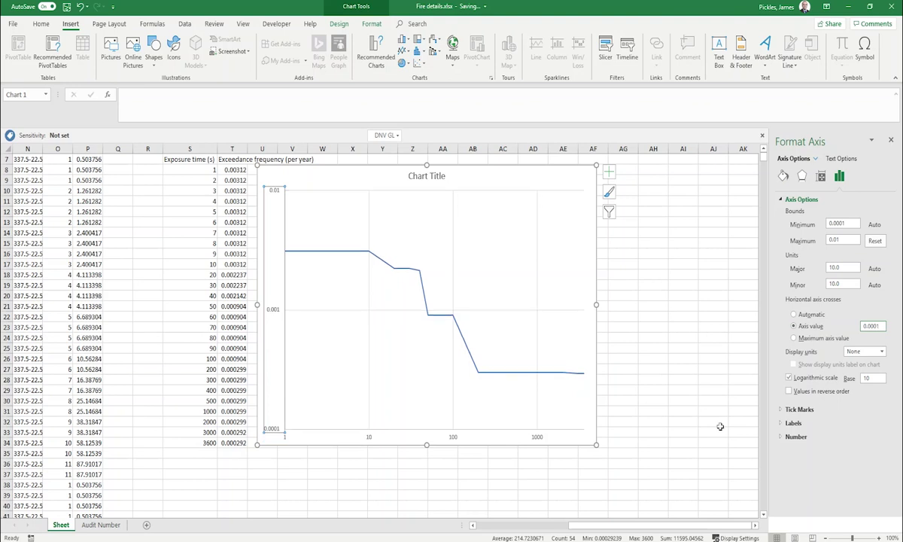
Add minor gridlines to both the vertical and horizontal axes of the chart.
right_click(272, 430)
click(301, 397)
click(369, 436)
right_click(369, 436)
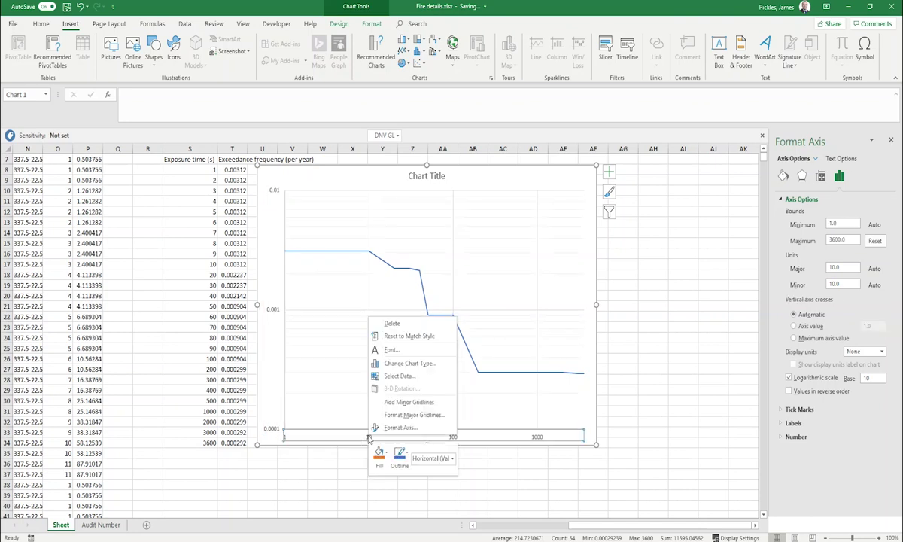
click(409, 402)
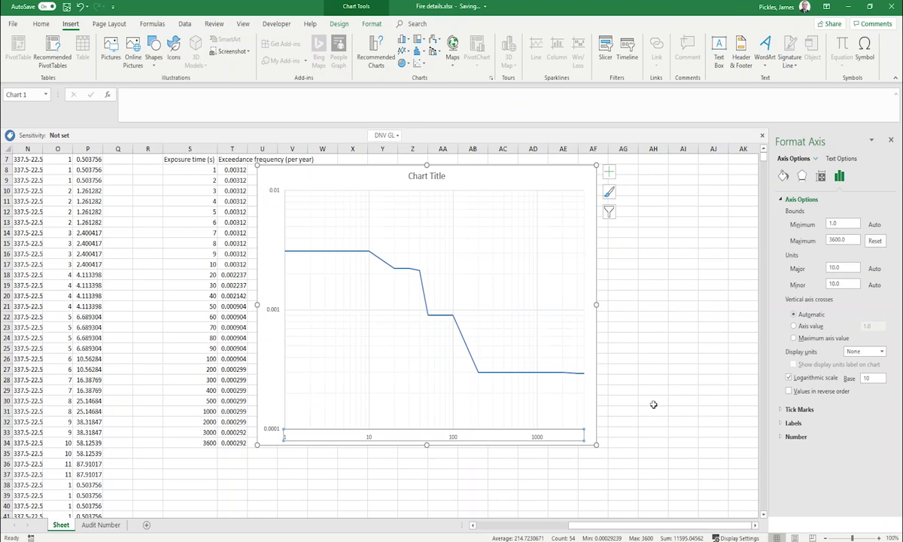
Add a primary horizontal axis title linked to the "Exposure time (s)" heading in cell S7.
scroll(643, 403, up, 2)
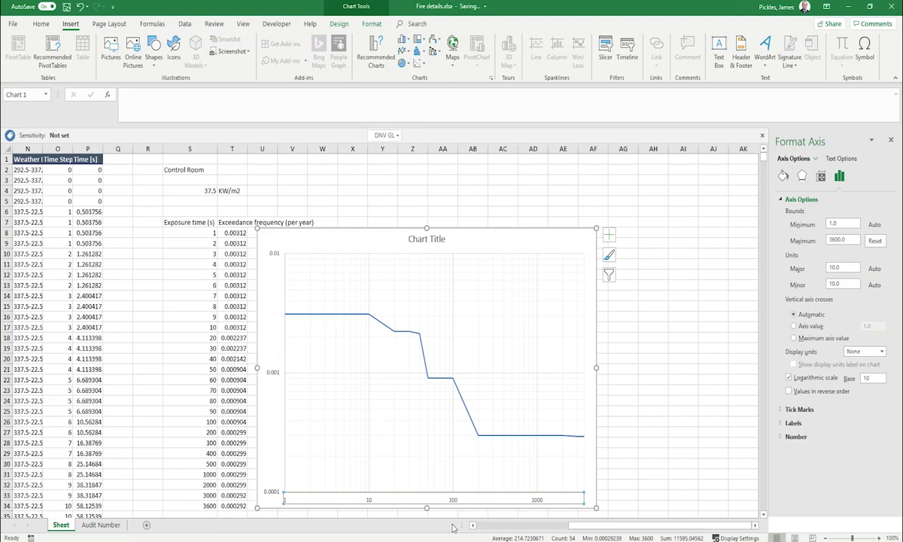
click(337, 23)
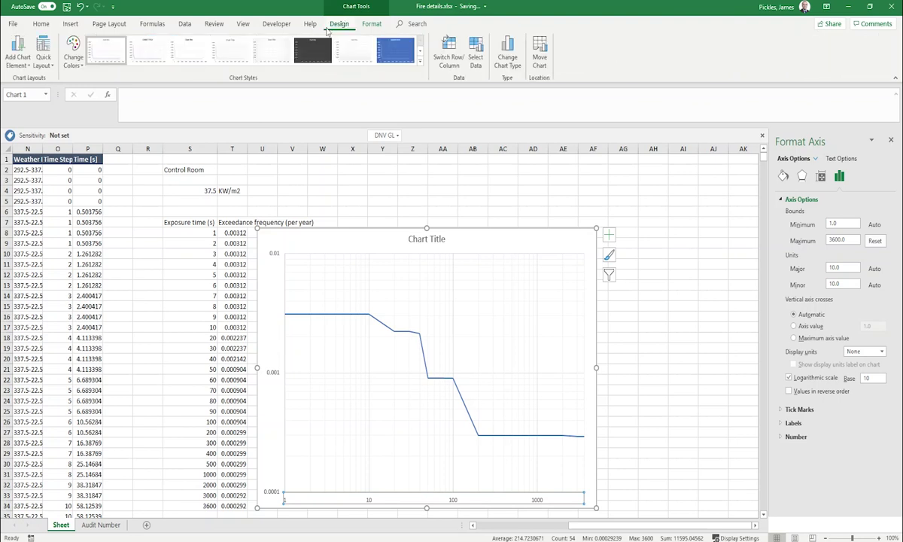
click(23, 66)
mouse_move(44, 92)
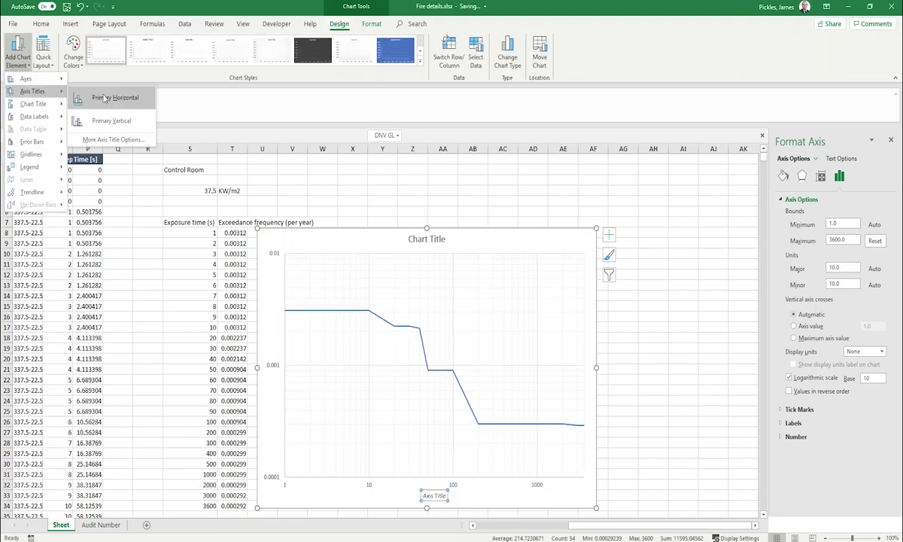
click(104, 99)
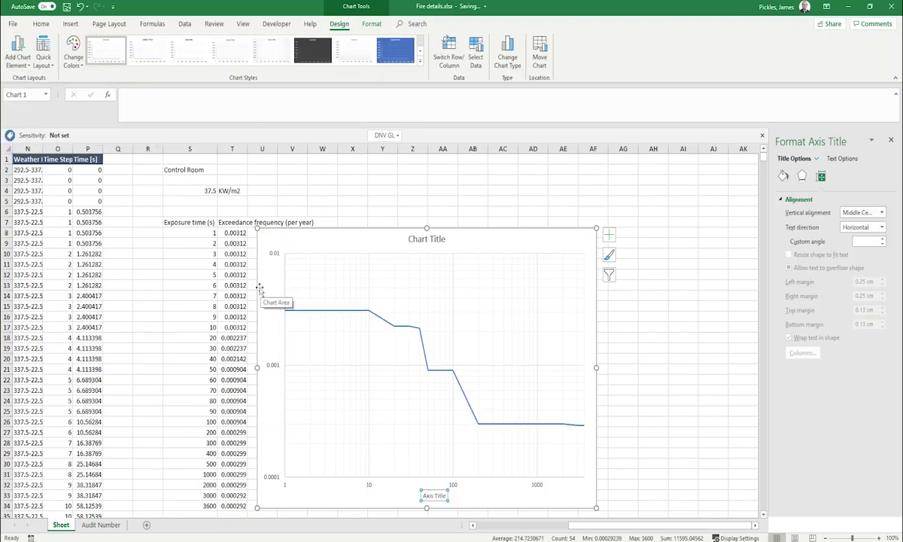
text(=)
click(185, 222)
key(Return)
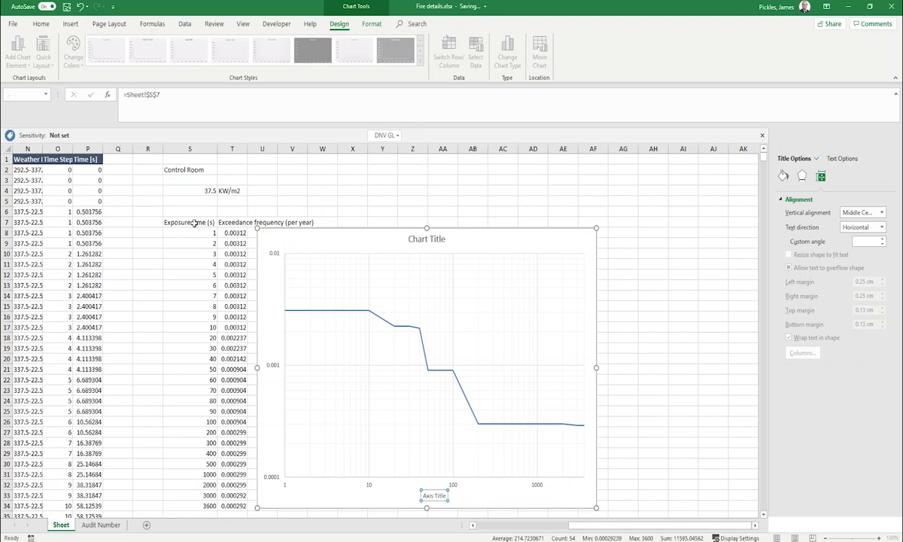
Add a primary vertical axis title linked to the "Exceedance frequency (per year)" heading in cell T7.
click(17, 57)
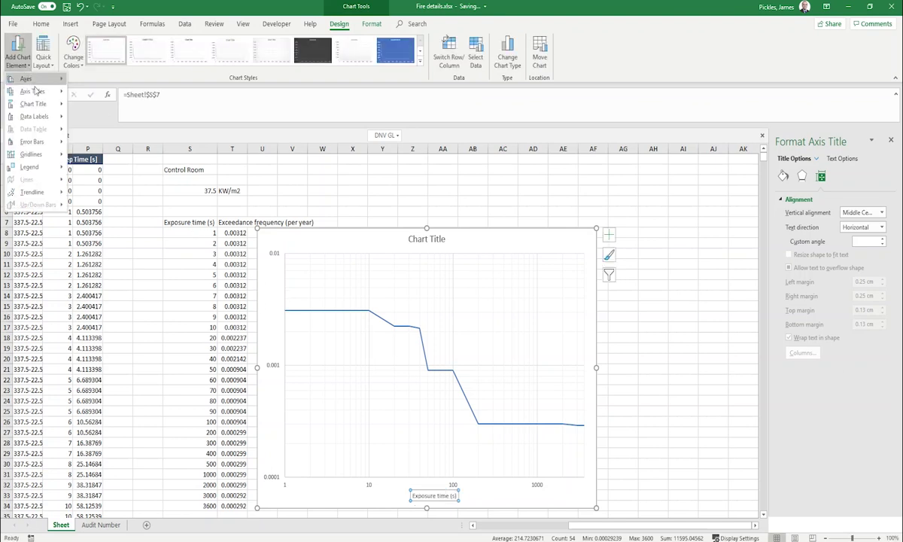
mouse_move(35, 92)
click(111, 120)
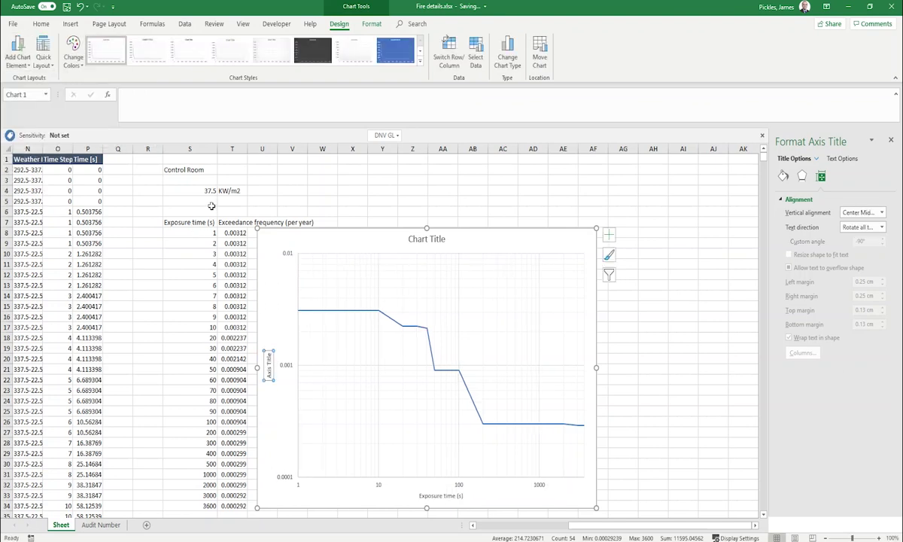
text(=)
click(233, 222)
key(Return)
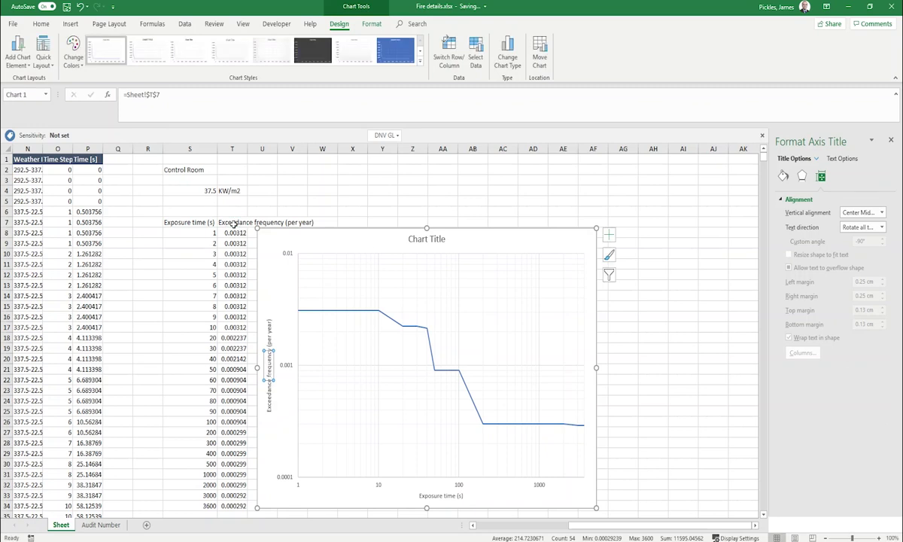
Try radiation thresholds of 25 and 10 KW/m2 in cell S4 to compare the resulting exceedance curves.
click(205, 192)
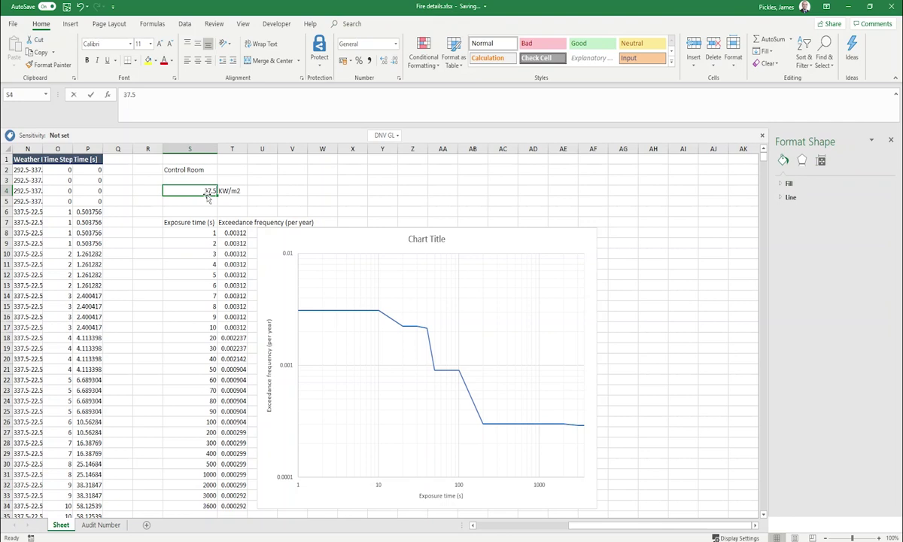
text(25)
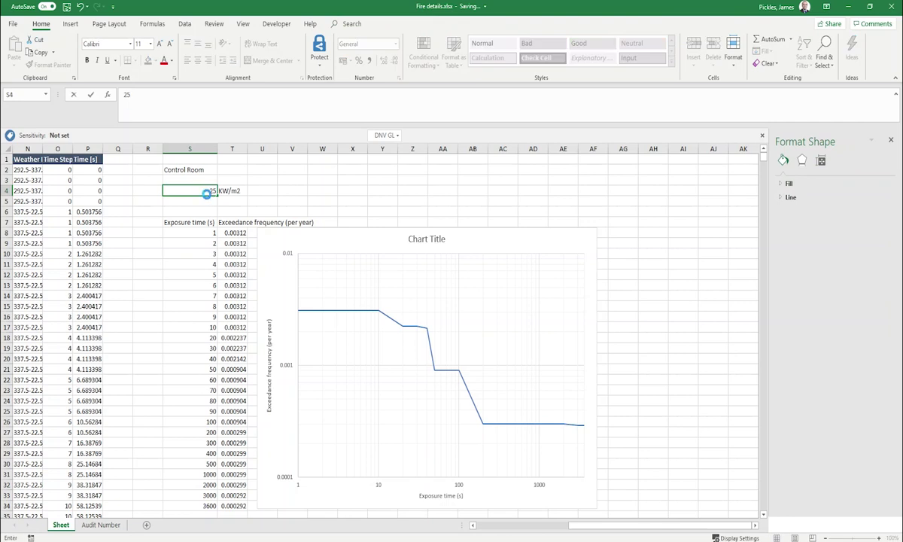
key(Return)
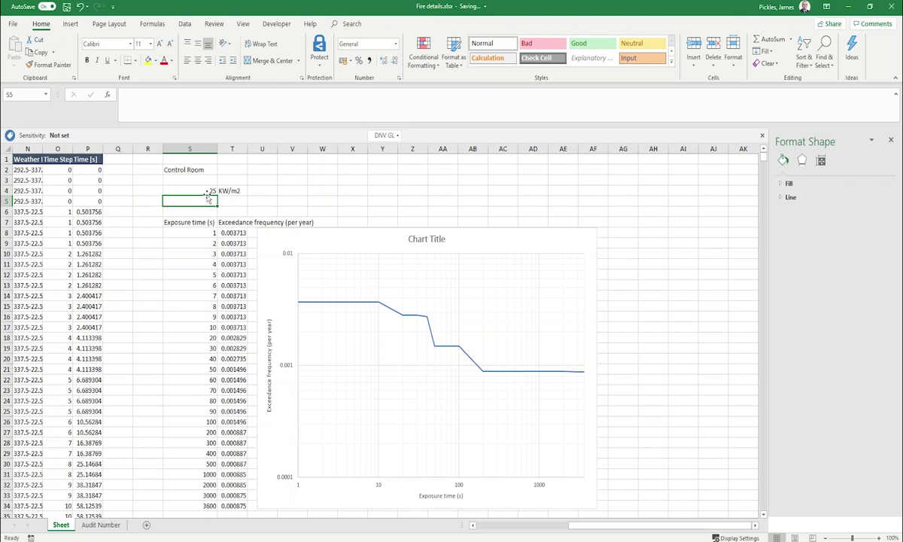
click(206, 194)
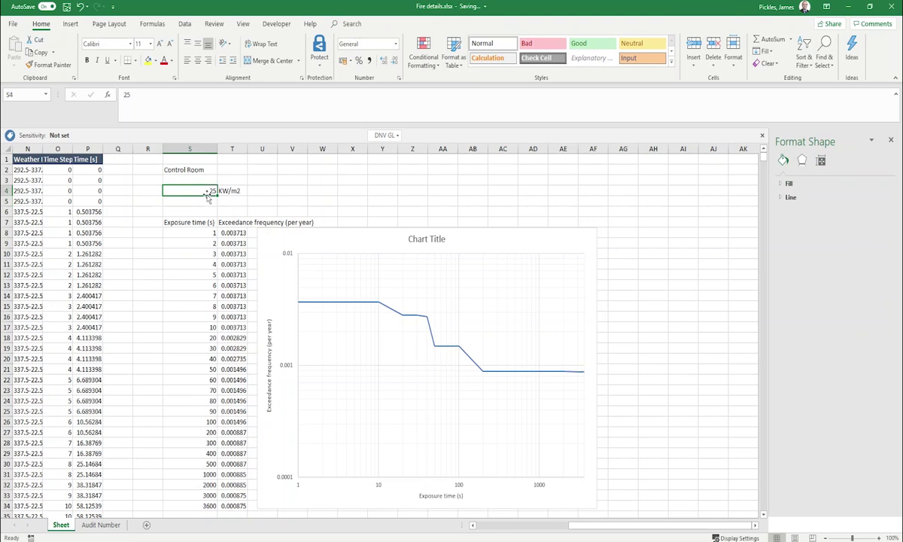
text(10)
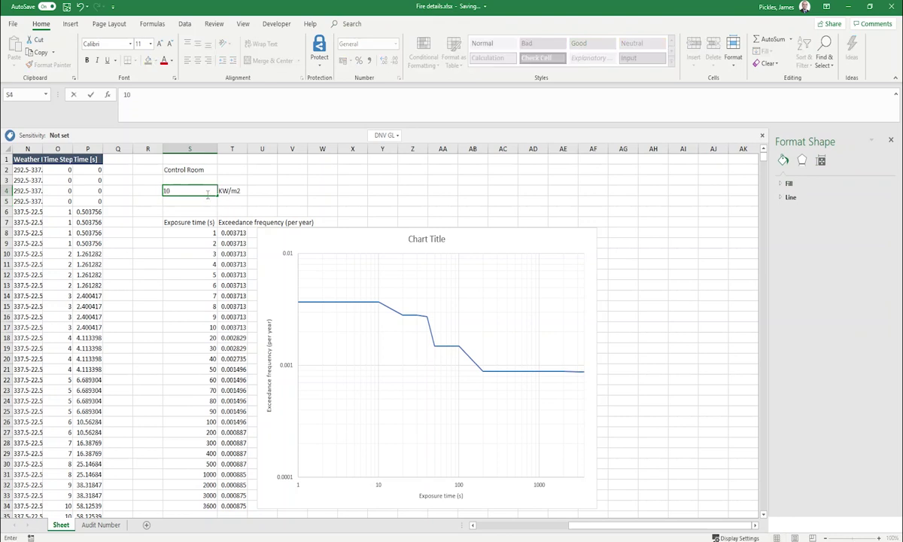
key(Return)
Set the radiation threshold in cell S4 to 5 KW/m2.
click(208, 194)
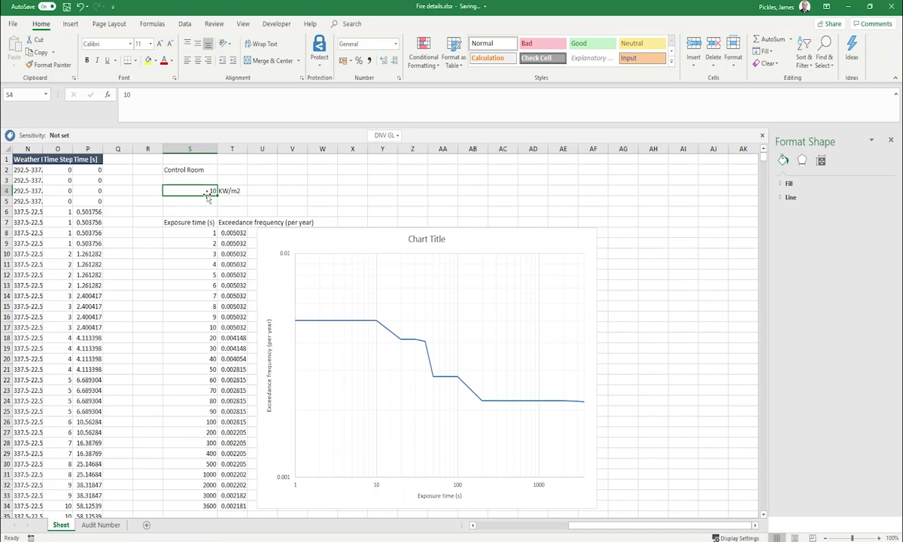
text(5)
key(Return)
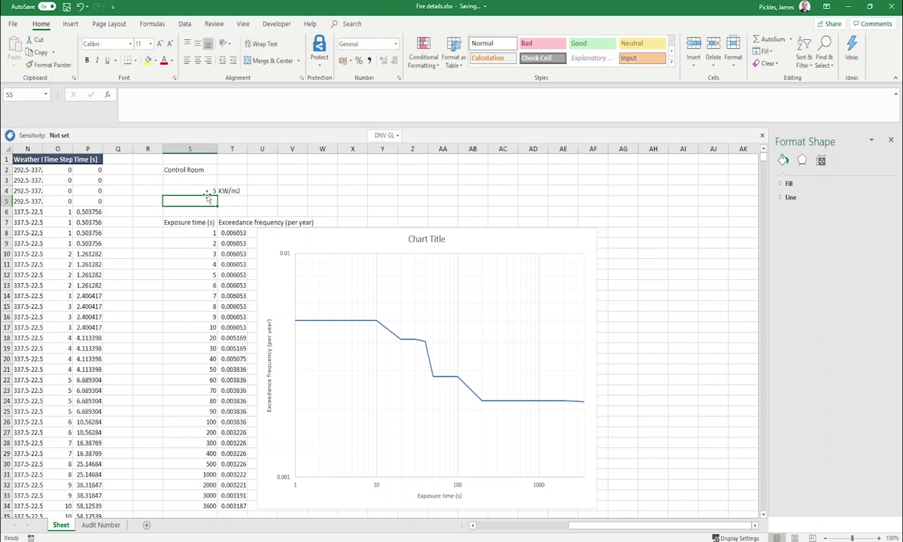